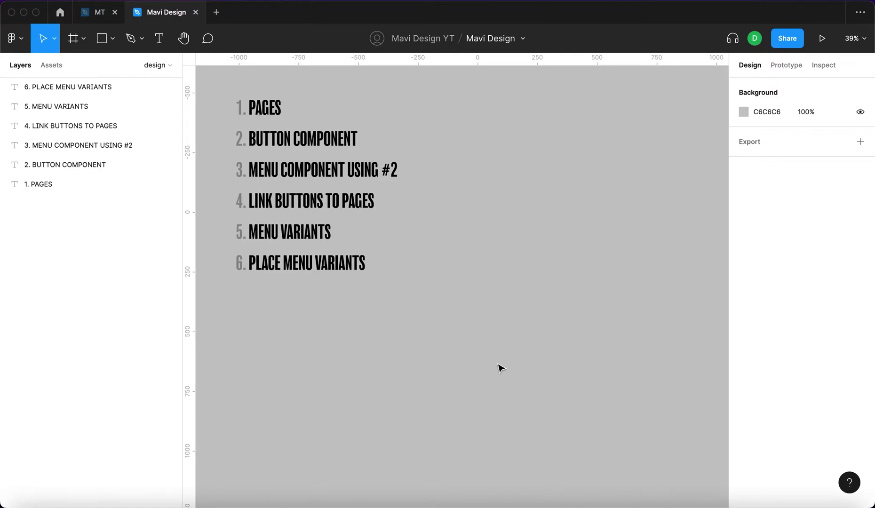
Step: Review the outline headings, from 1. PAGES to 6. PLACE MENU VARIANTS
click(289, 115)
click(414, 124)
click(276, 133)
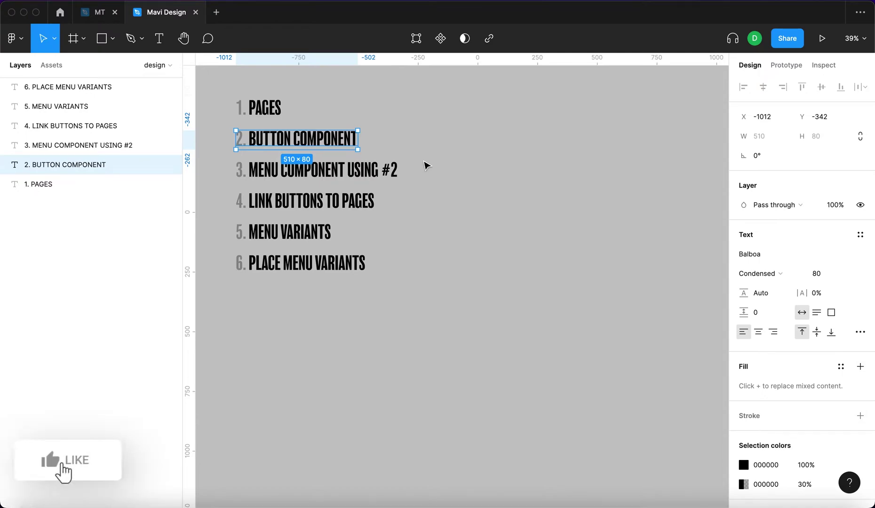
click(426, 164)
click(371, 200)
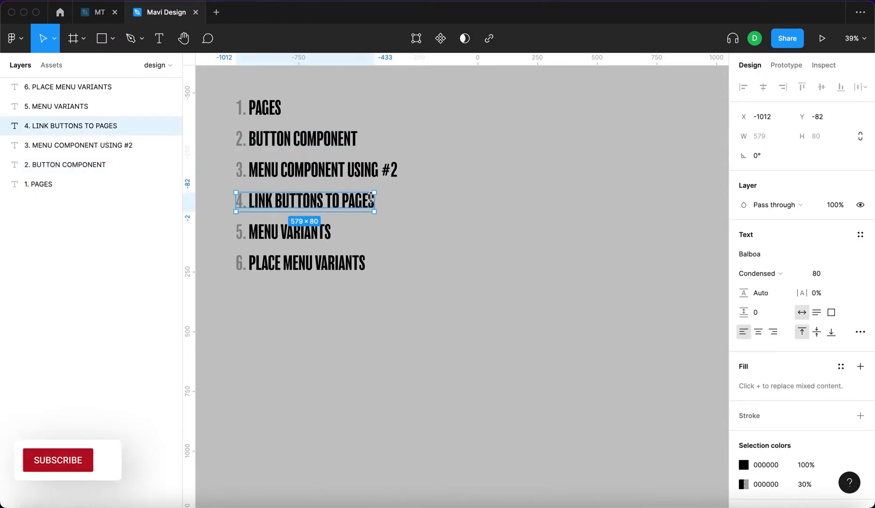
click(489, 212)
click(341, 205)
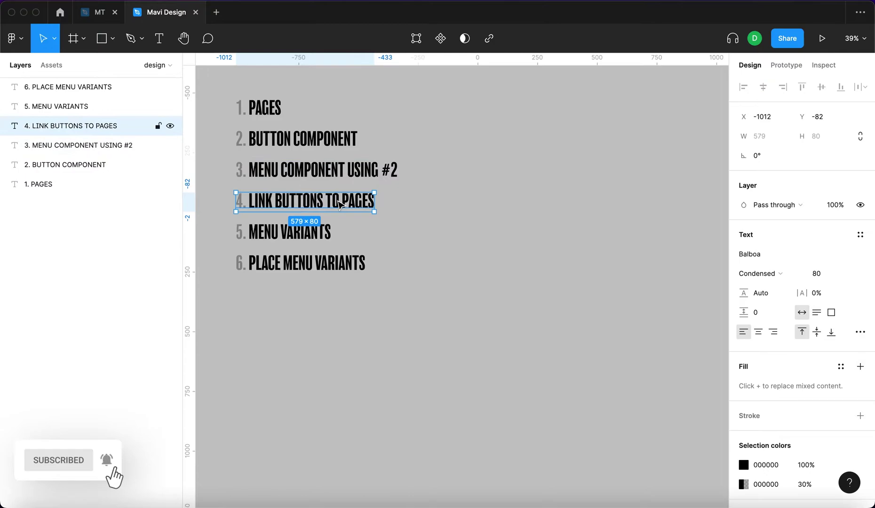
click(333, 262)
click(426, 228)
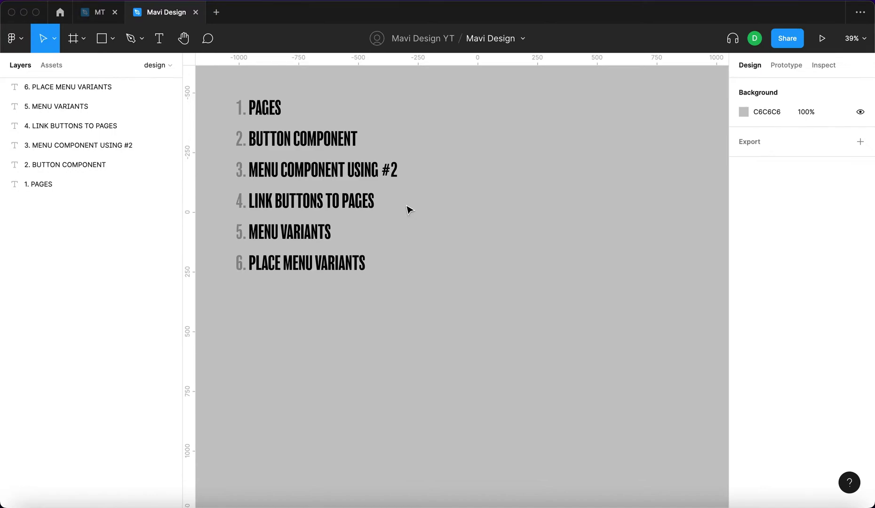
Step: Draw a new frame beside the outline and size it 1000 × 600
key(f)
drag(474, 99, 616, 192)
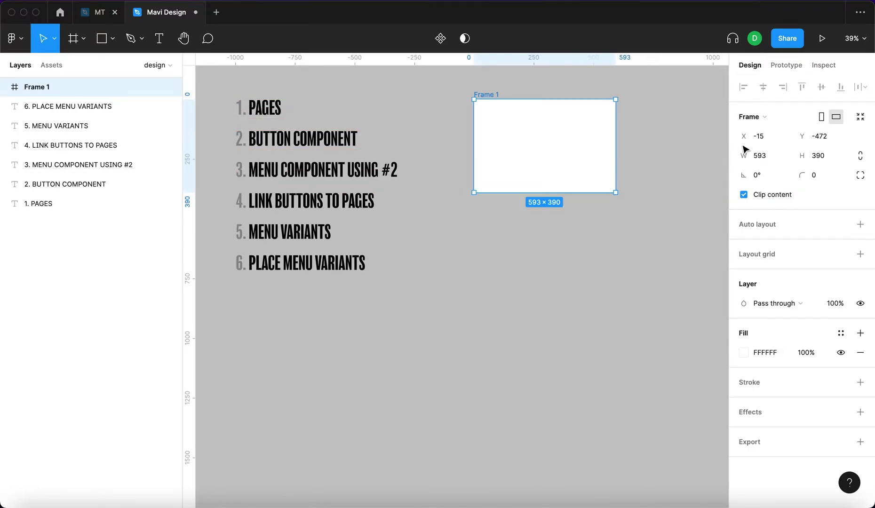
click(764, 158)
text(100)
key(BackSpace)
key(BackSpace)
key(BackSpace)
key(BackSpace)
text(1000)
key(Tab)
text(600)
key(Return)
Step: Rename the new frame to 'page 1'
key(super+r)
text(page !)
key(BackSpace)
text(1)
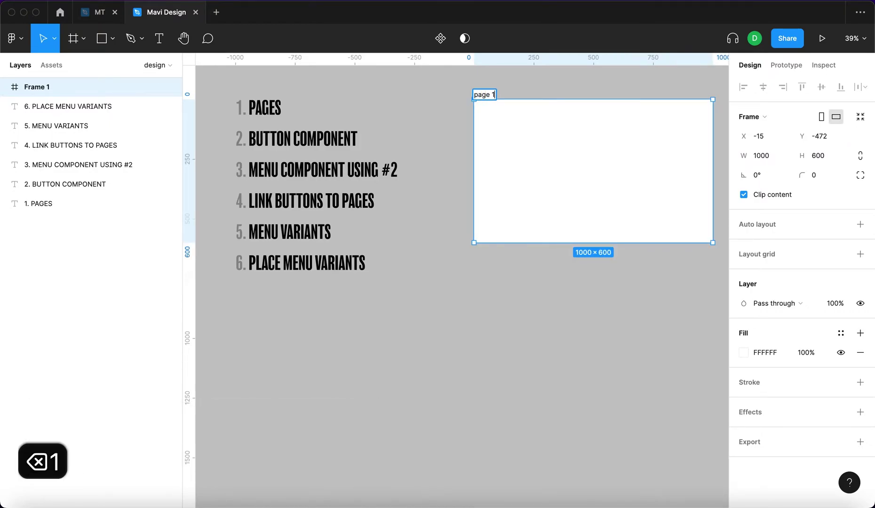
key(Return)
Step: Copy the 6. PLACE MENU VARIANTS heading into page 1 and change its text to '1'
click(288, 261)
alt+drag(289, 262, 576, 307)
double_click(580, 306)
text(1)
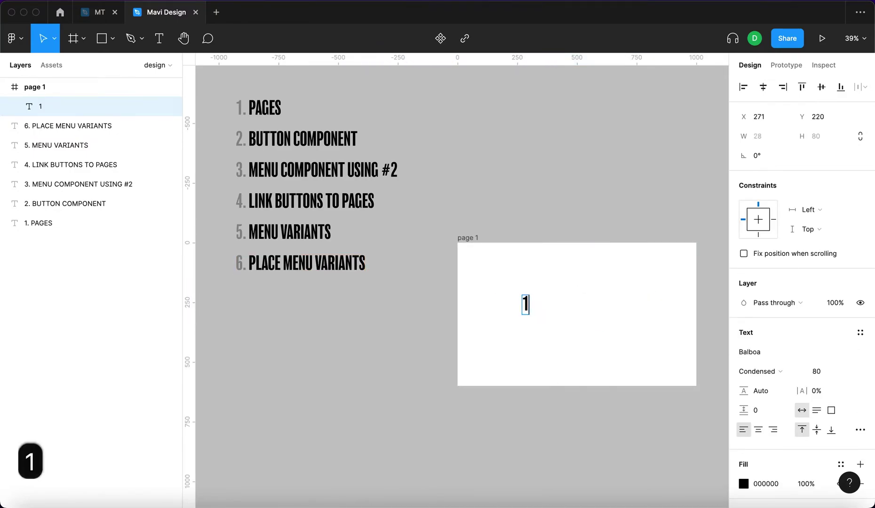
key(Escape)
Step: Darken the page 1 frame's fill colour so the white 1 stands out
key(Escape)
click(744, 353)
drag(593, 254, 500, 325)
click(717, 191)
key(Escape)
click(578, 313)
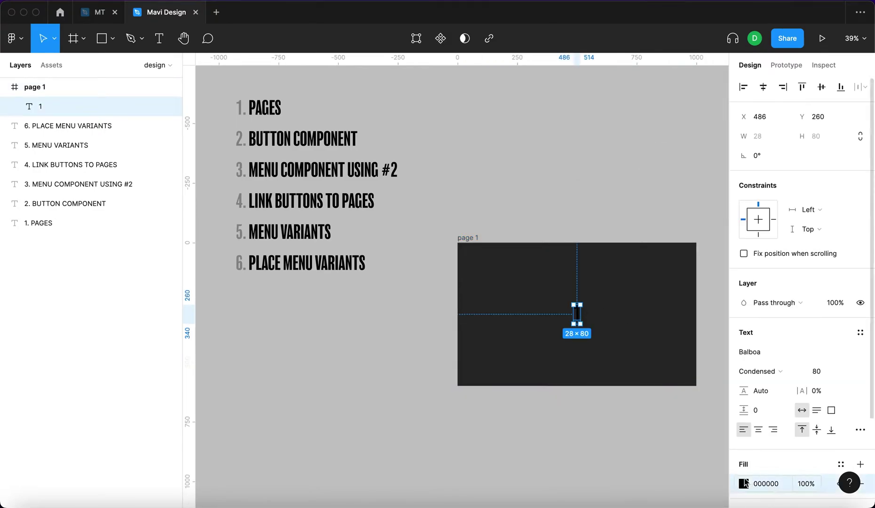
click(604, 127)
Step: Move page 1 down and duplicate it to its right as page 2
scroll(582, 183, right, 5)
drag(324, 172, 324, 214)
drag(347, 255, 556, 259)
scroll(580, 267, down, 3)
scroll(518, 249, right, 2)
scroll(442, 228, up, 5)
scroll(540, 223, up, 2)
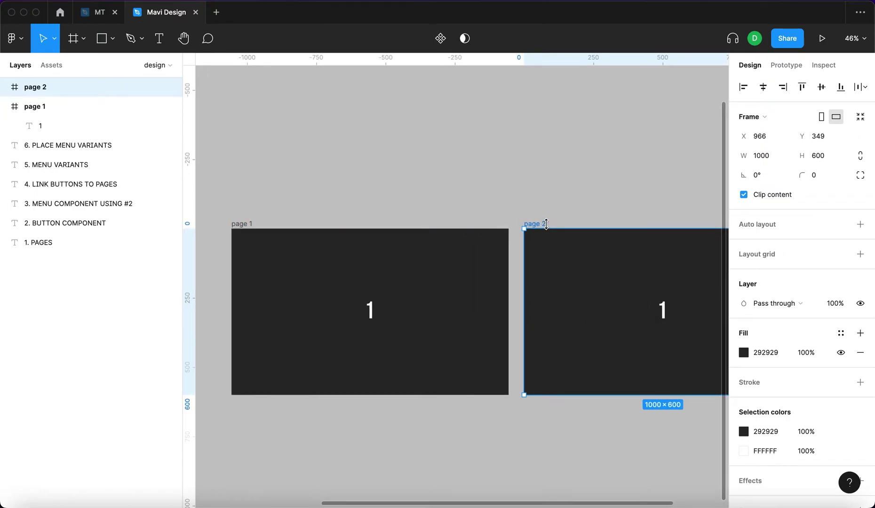
scroll(431, 244, down, 3)
scroll(544, 238, down, 2)
Step: Duplicate the frame repeatedly to add pages 3 through 6
key(ctrl+d)
key(ctrl+d)
key(ctrl+d)
scroll(350, 221, down, 2)
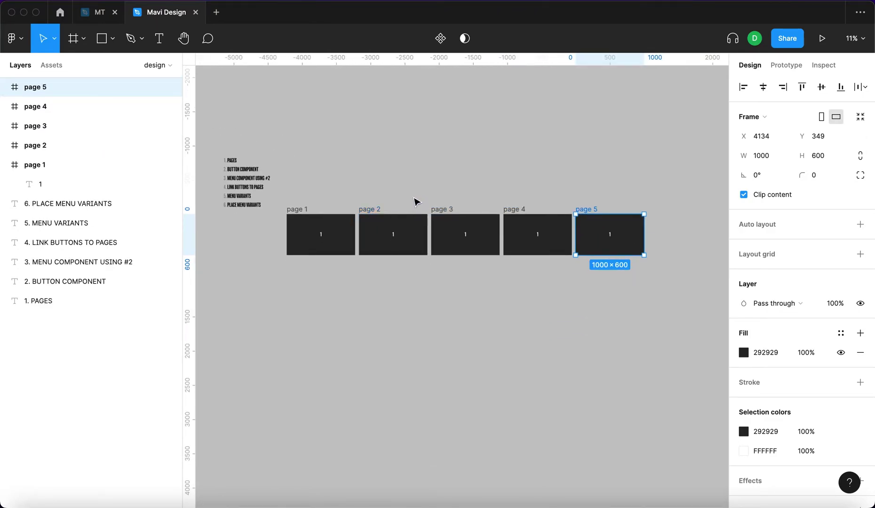
key(super+d)
click(527, 179)
Step: Change the numbers on page 2 and page 3 to 2 and 3
double_click(372, 234)
key(BackSpace)
text(2)
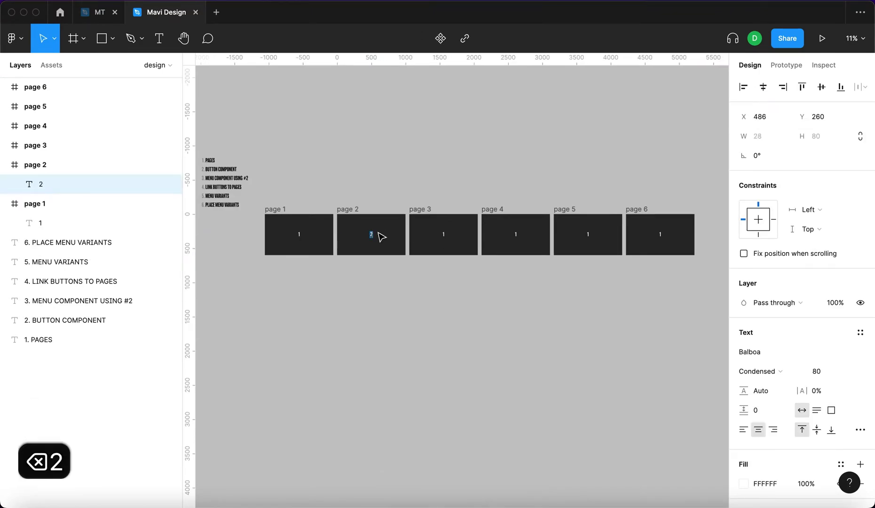
double_click(443, 234)
text(3)
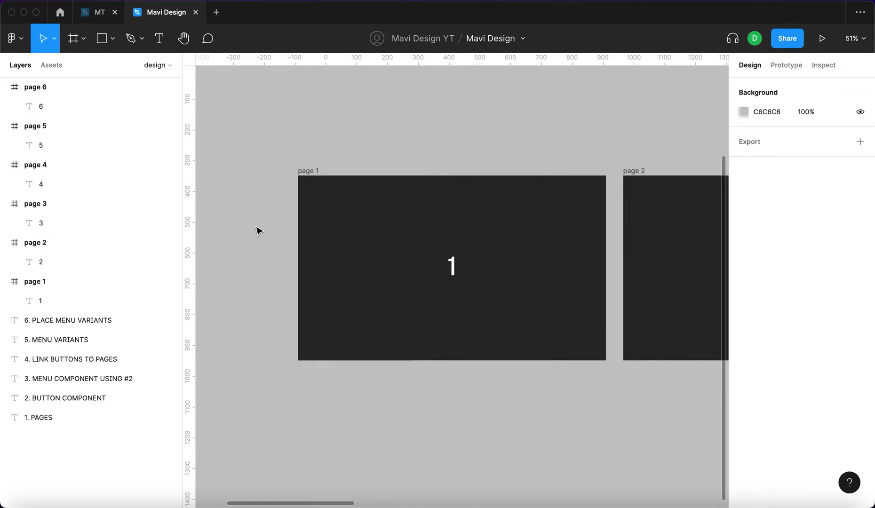
key(super+grave)
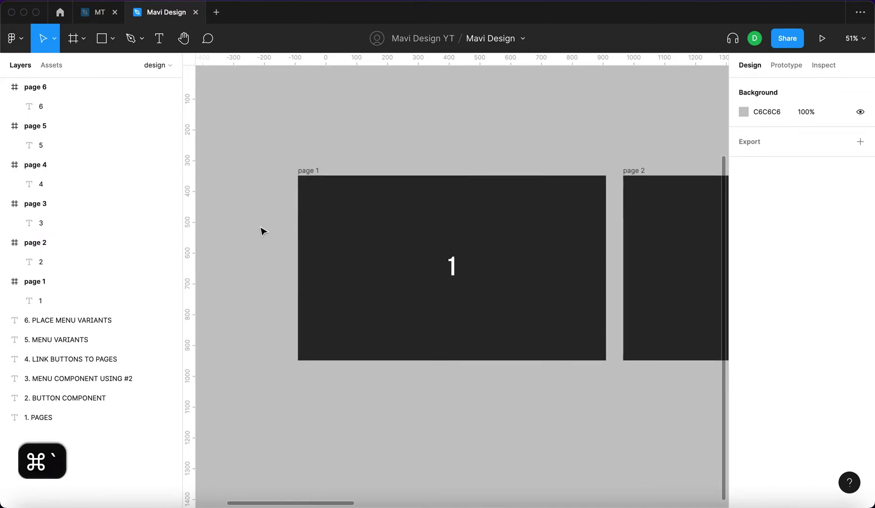
Step: Select all six page-number texts and set their layer opacity to 30%
scroll(264, 232, down, 5)
scroll(544, 221, right, 4)
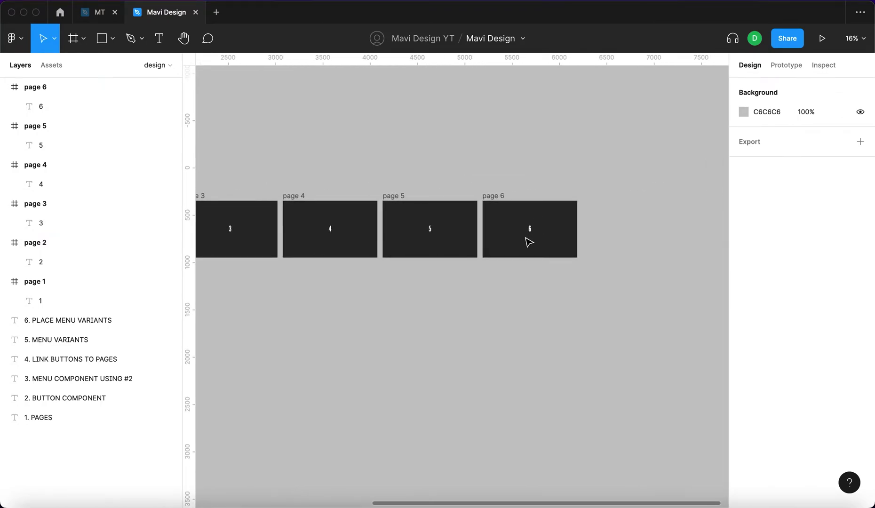
scroll(527, 244, left, 3)
scroll(528, 244, down, 2)
drag(248, 211, 732, 215)
click(828, 305)
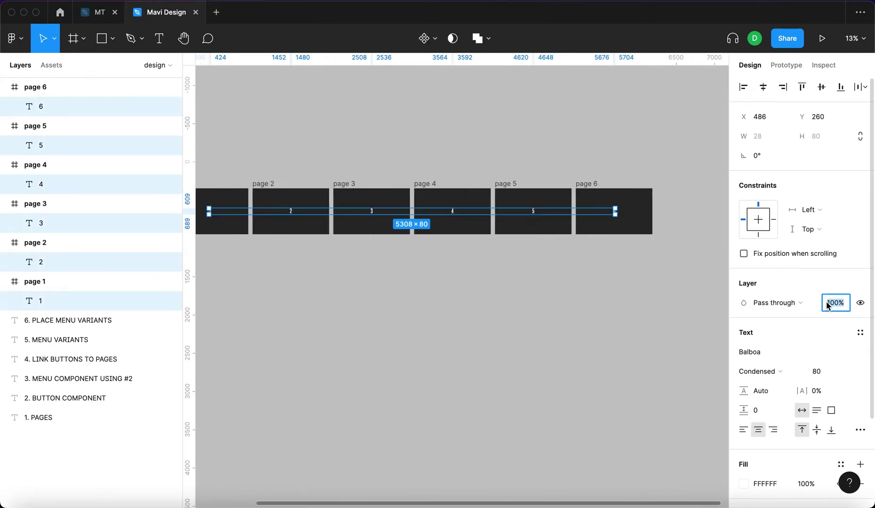
key(shift+Down)
key(shift+Down)
key(shift+Down)
key(shift+Down)
key(shift+Down)
key(shift+Down)
key(shift+Down)
key(shift+Down)
scroll(511, 207, up, 5)
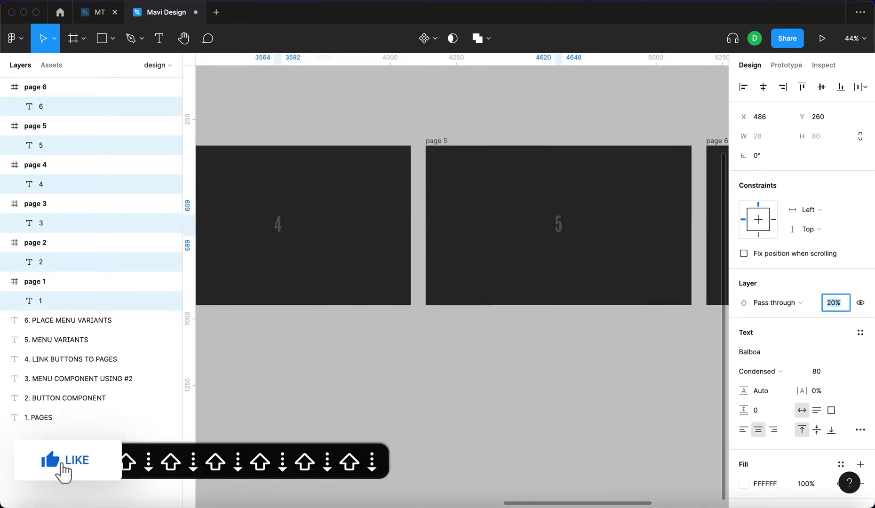
key(shift+Up)
key(Return)
click(464, 370)
scroll(465, 370, down, 5)
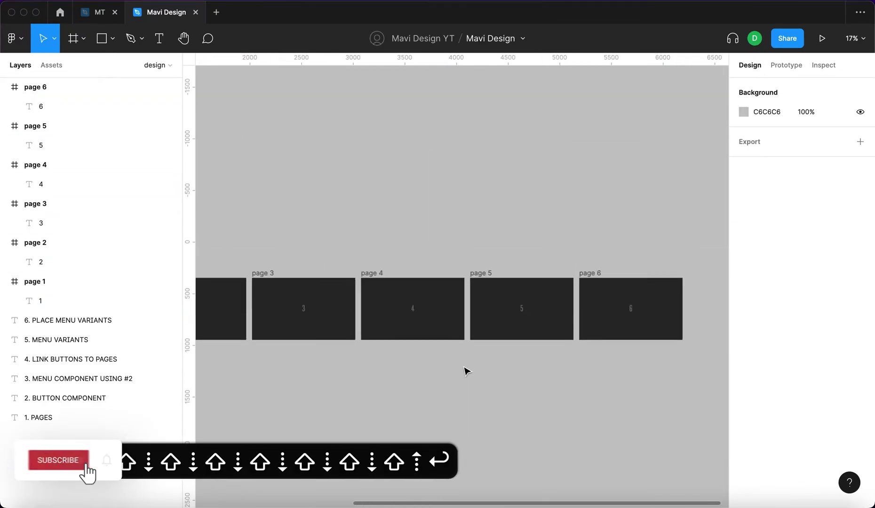
scroll(465, 372, left, 3)
scroll(254, 294, up, 5)
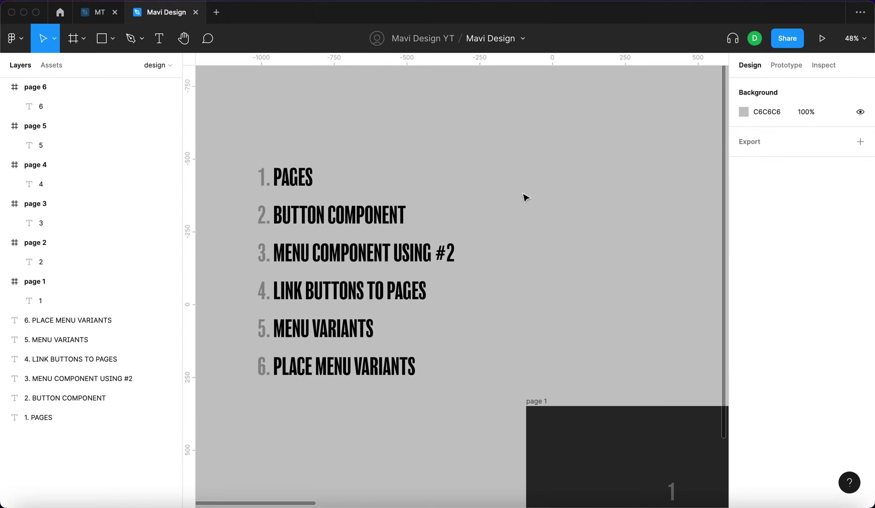
Step: Add a text label reading 'Page' beside the outline
click(160, 38)
click(543, 191)
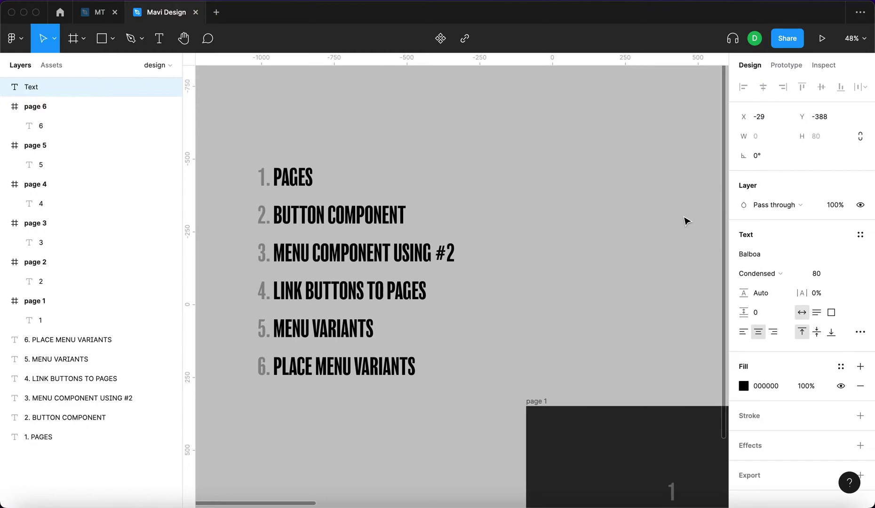
text(page)
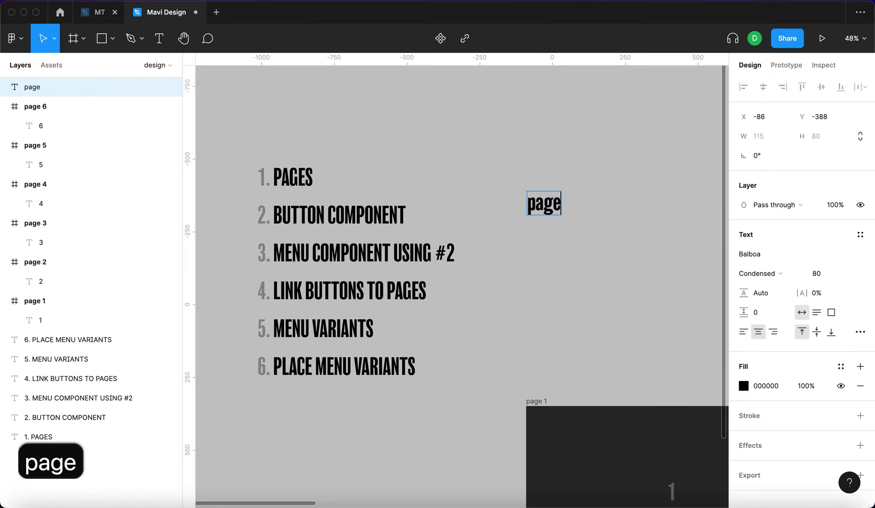
key(BackSpace)
key(BackSpace)
key(BackSpace)
key(BackSpace)
text(Page)
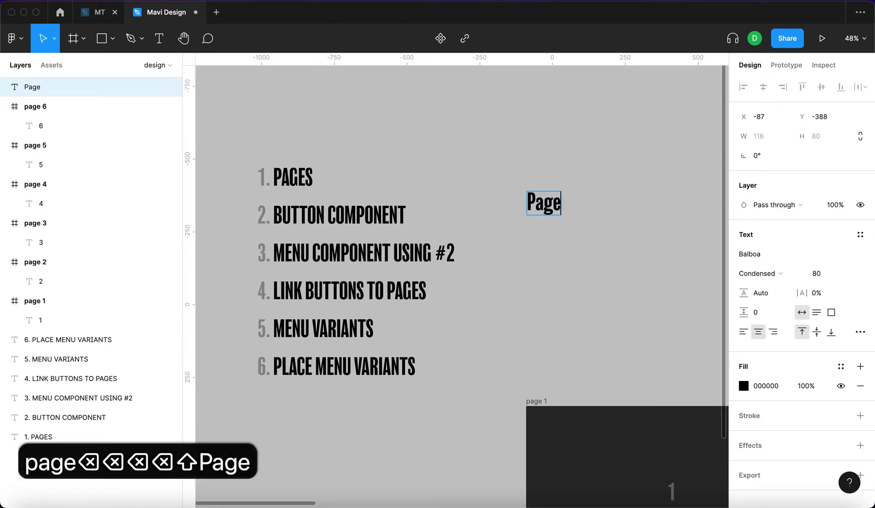
key(Escape)
key(Escape)
Step: Change the Page label's font to Avenir Next Demi Bold
click(552, 201)
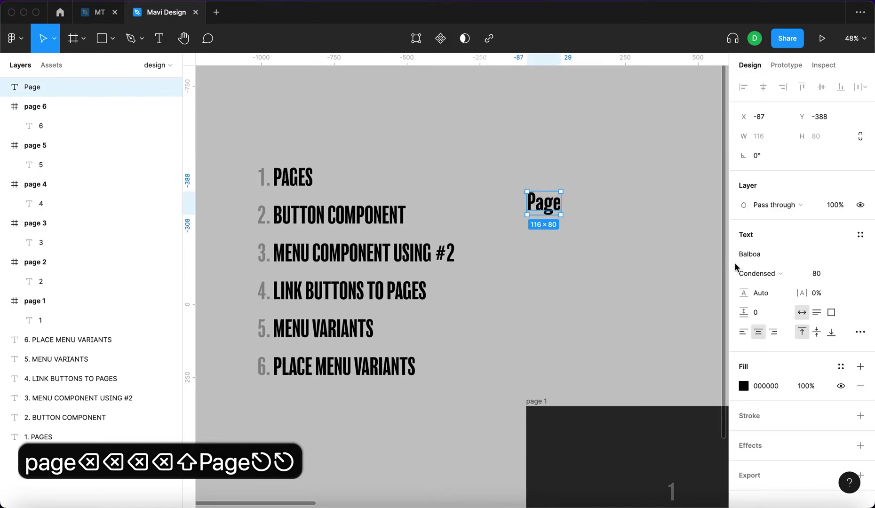
click(748, 255)
text(Avenir)
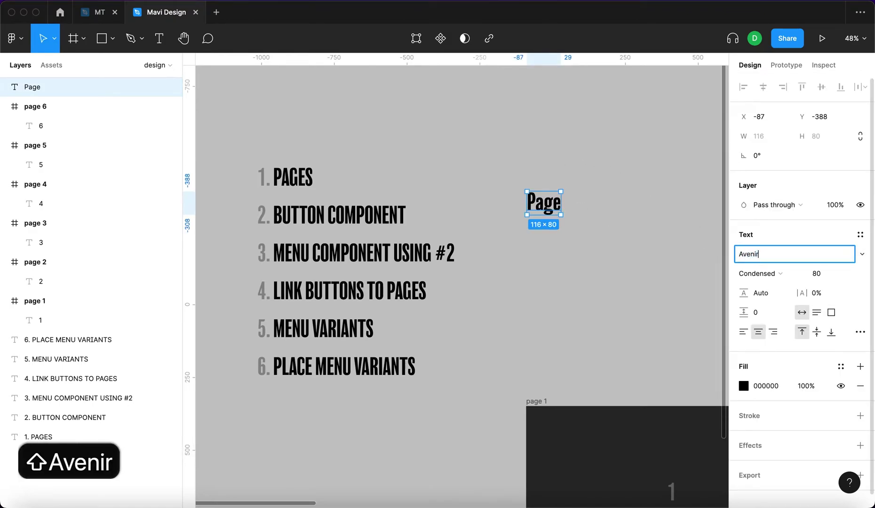
key(Return)
click(591, 254)
drag(553, 207, 621, 225)
click(763, 273)
click(762, 270)
text(Next)
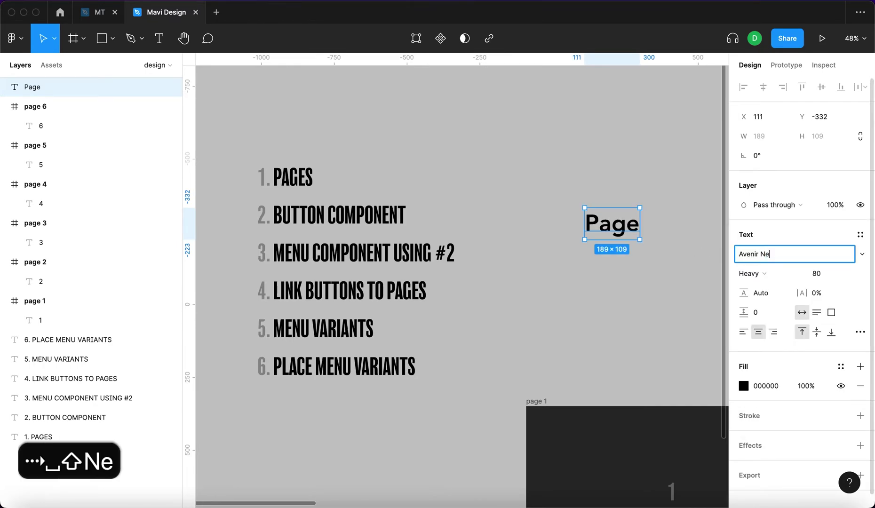
key(Return)
Step: Set the Page label's font size to 16
scroll(434, 121, right, 5)
scroll(434, 121, down, 3)
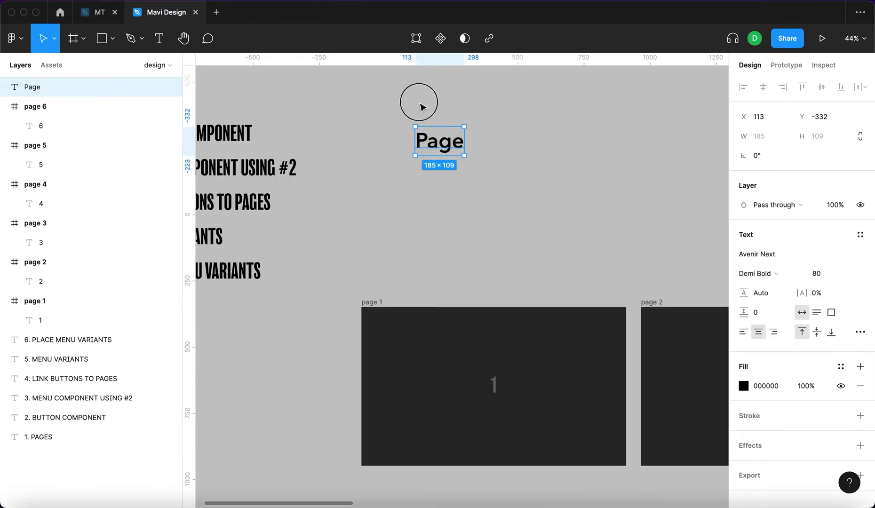
click(420, 106)
click(434, 137)
click(821, 273)
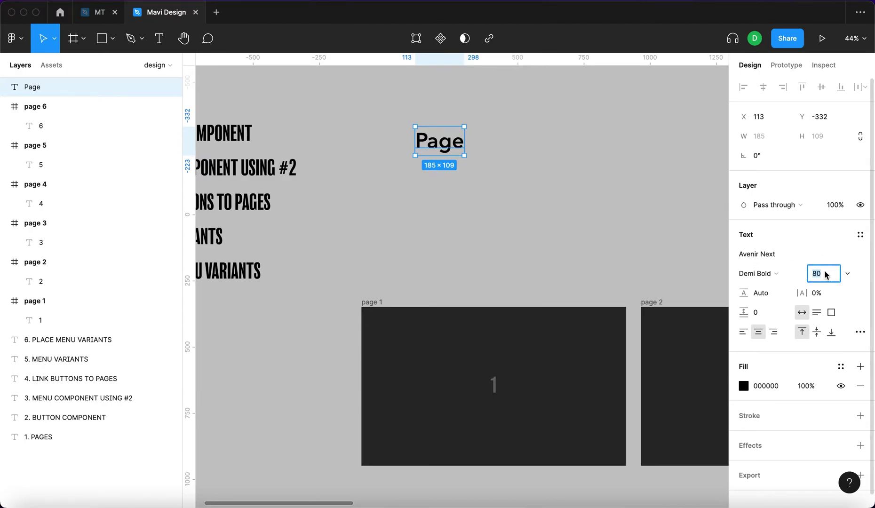
key(shift+1)
key(shift+6)
key(Return)
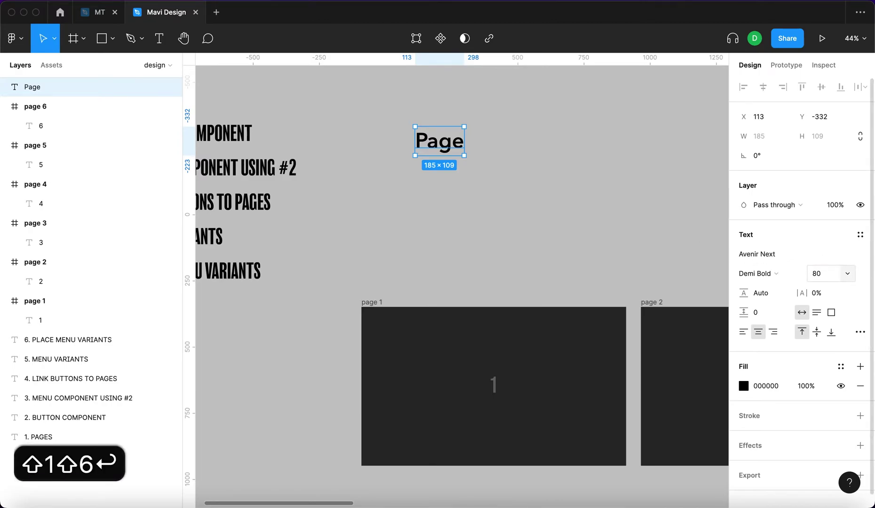
click(828, 273)
text(16)
key(Return)
Step: Move the Page label just above page 1 and raise its size to 18
click(455, 142)
drag(437, 133, 422, 236)
click(817, 275)
key(Up)
key(Up)
key(Return)
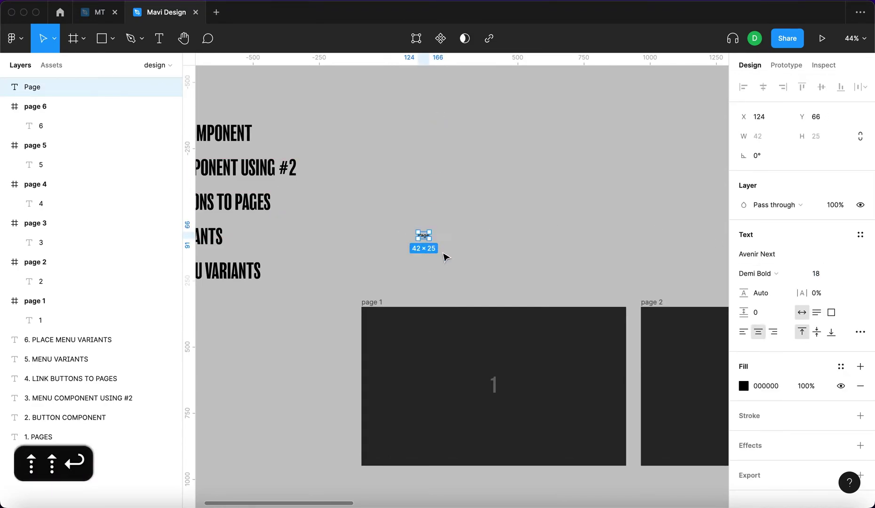
click(446, 257)
scroll(418, 244, up, 5)
click(442, 230)
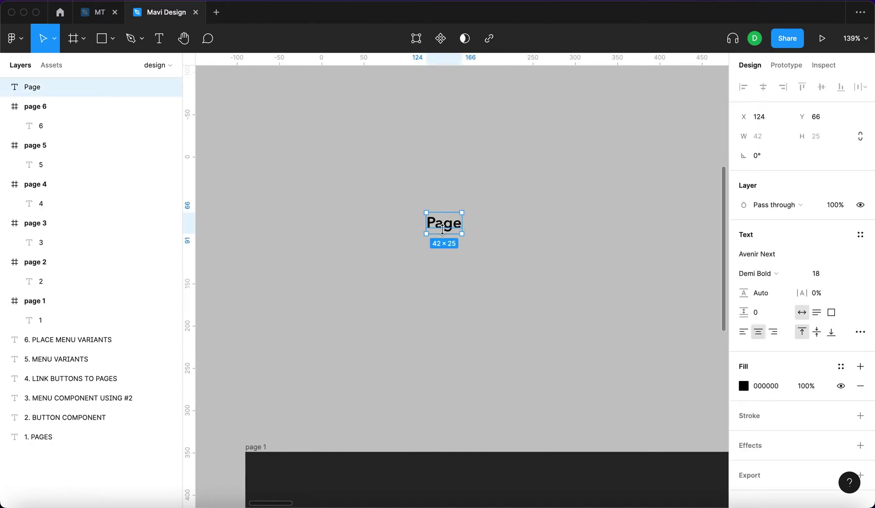
Step: Wrap Page in auto layout with 20 horizontal padding, a fill, middle-left alignment and 211 width
key(shift+a)
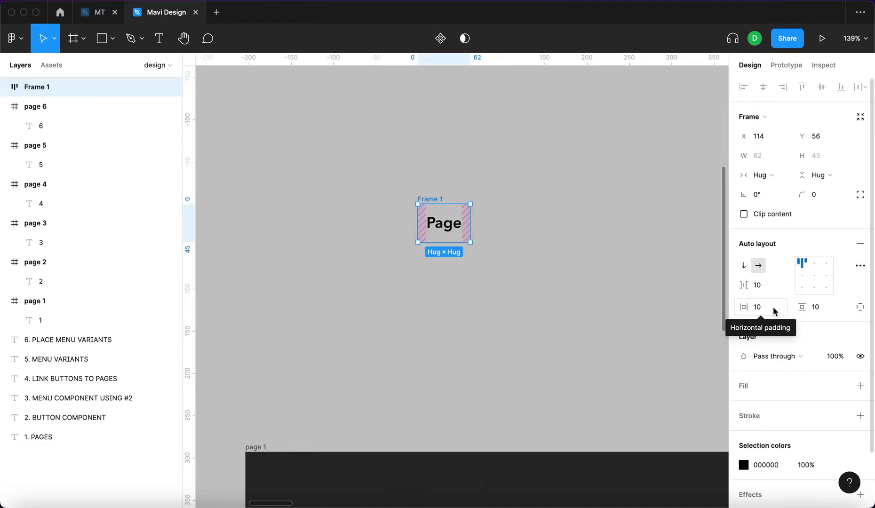
click(775, 312)
key(shift+Up)
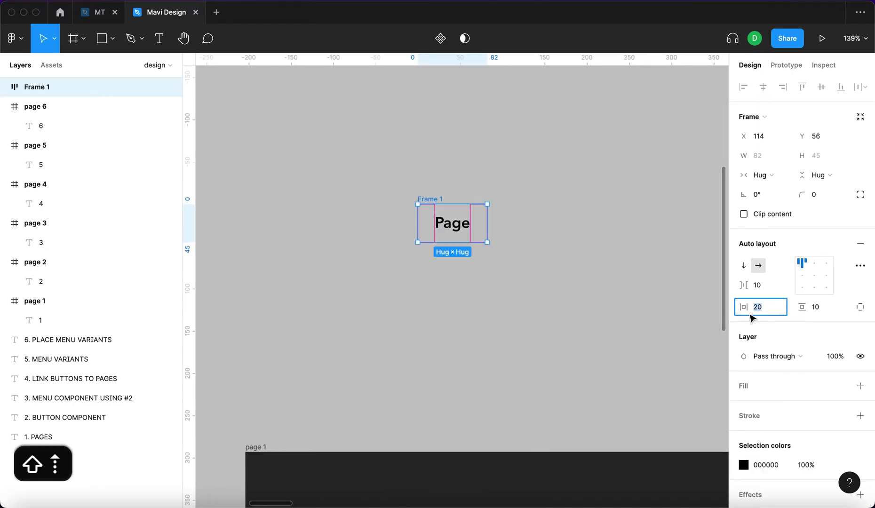
click(861, 386)
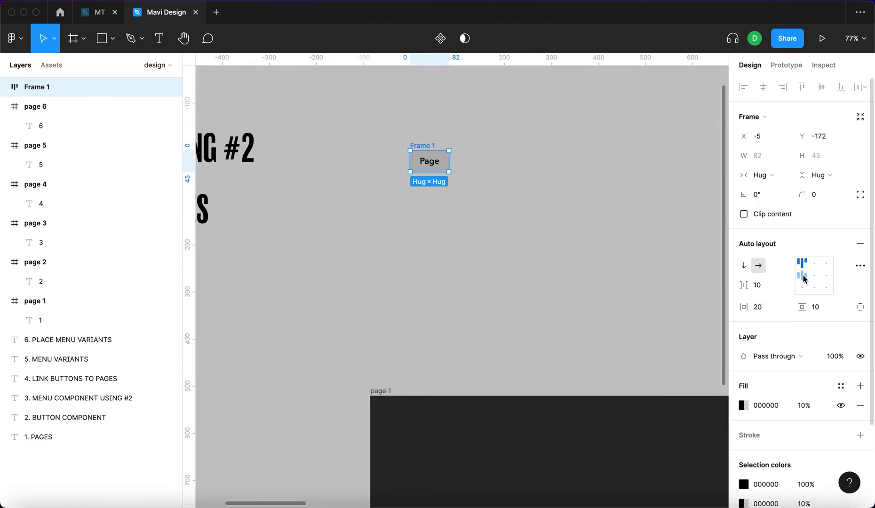
click(805, 279)
scroll(400, 141, up, 3)
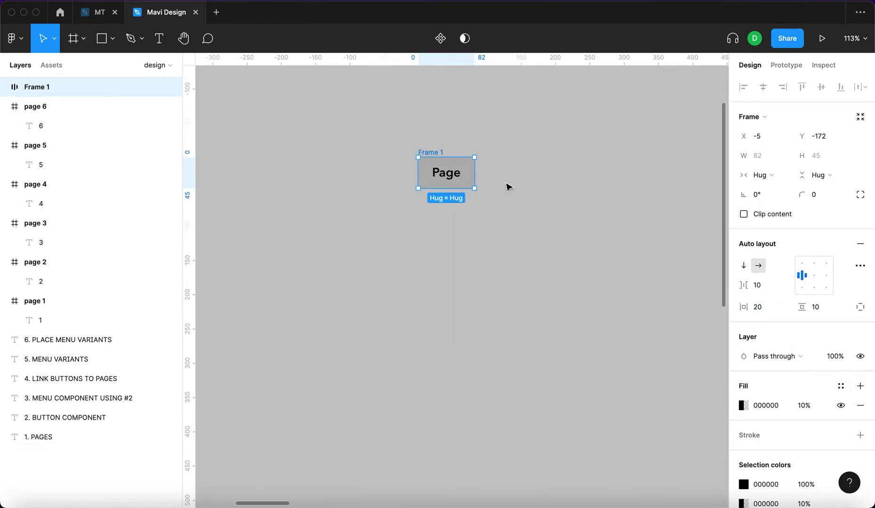
drag(475, 174, 590, 173)
Step: Rename Frame 1 to 'menu button'
click(509, 219)
scroll(423, 156, down, 5)
click(401, 140)
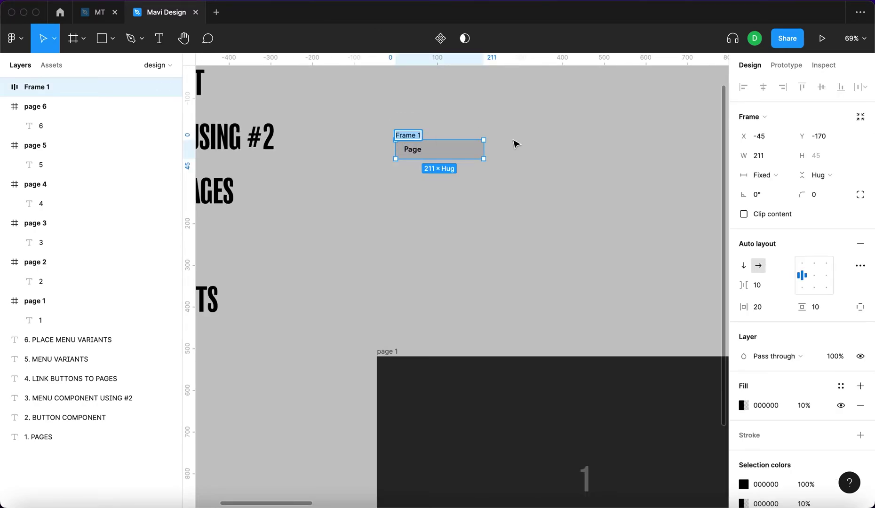
text(menu button)
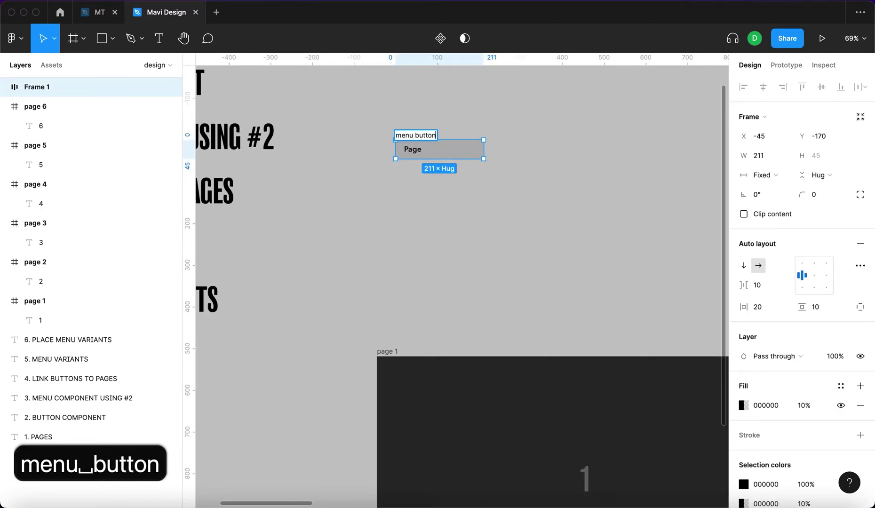
key(Return)
click(598, 198)
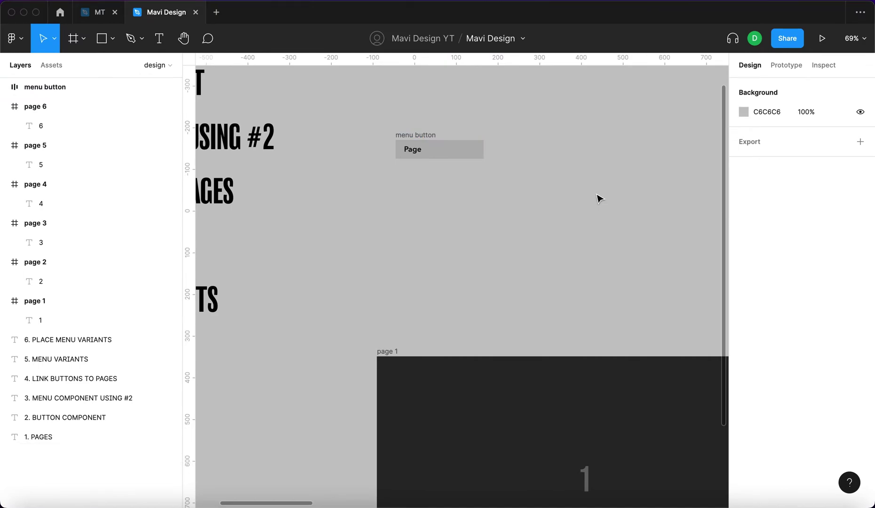
click(430, 140)
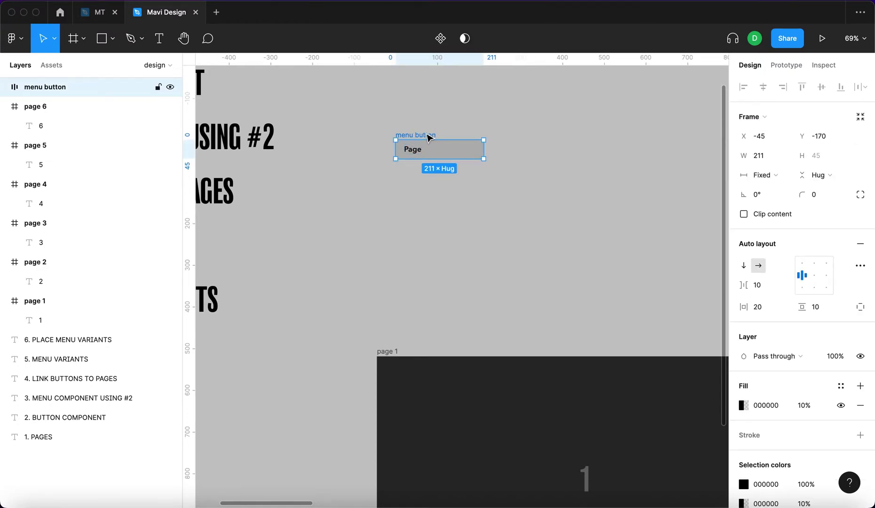
Step: Make the menu button a component with a variant property named 'state'
click(446, 43)
click(860, 274)
click(801, 314)
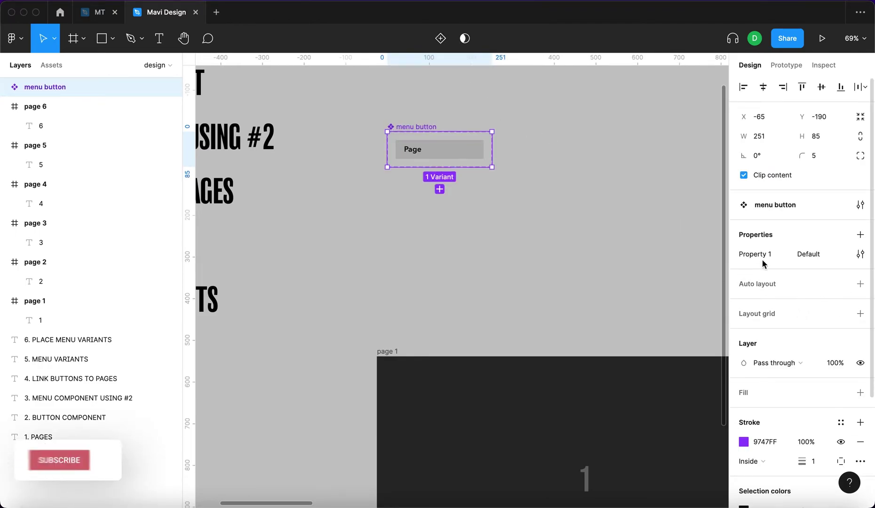
click(863, 255)
text(state)
key(Return)
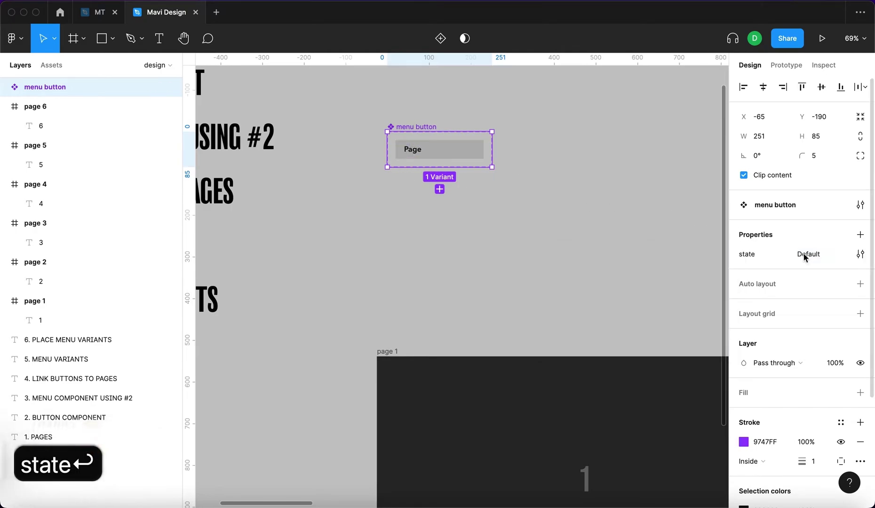
Step: Add two variants below Default named 'hover' and 'active'
drag(493, 166, 496, 234)
click(464, 150)
click(440, 181)
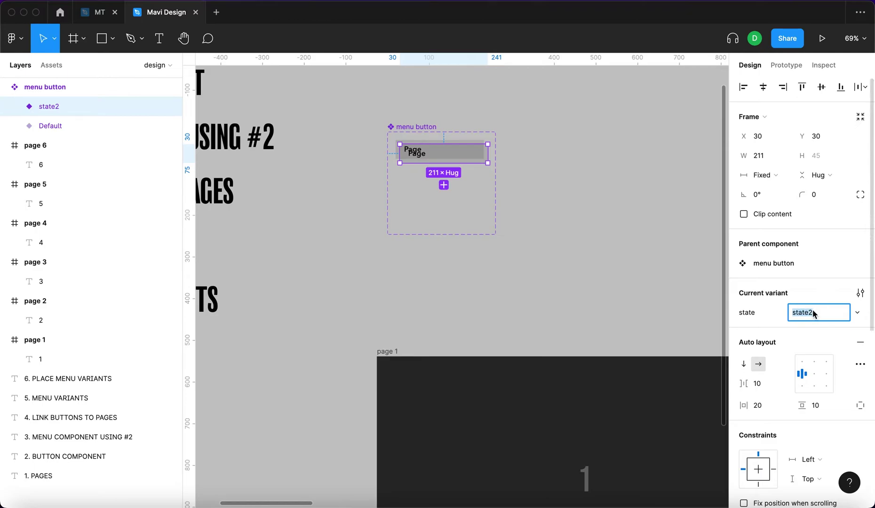
text(hover)
key(Return)
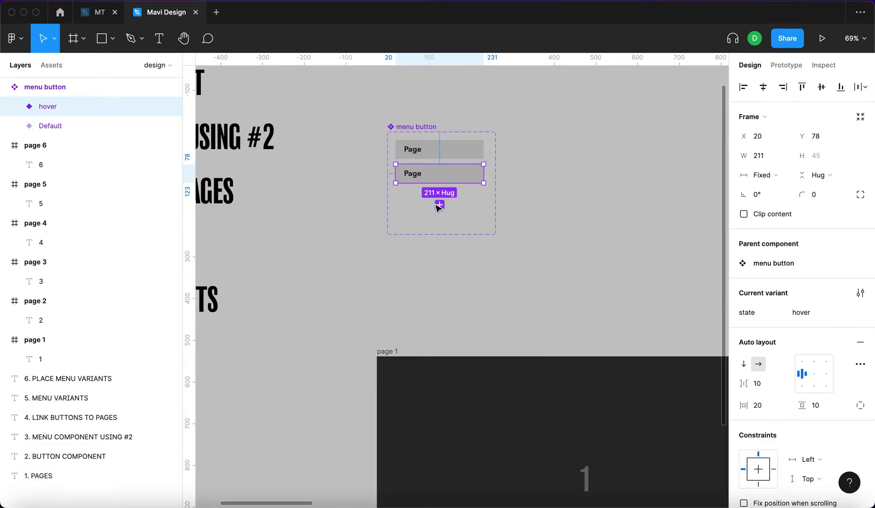
click(440, 206)
key(super+a)
text(active)
key(Return)
click(574, 272)
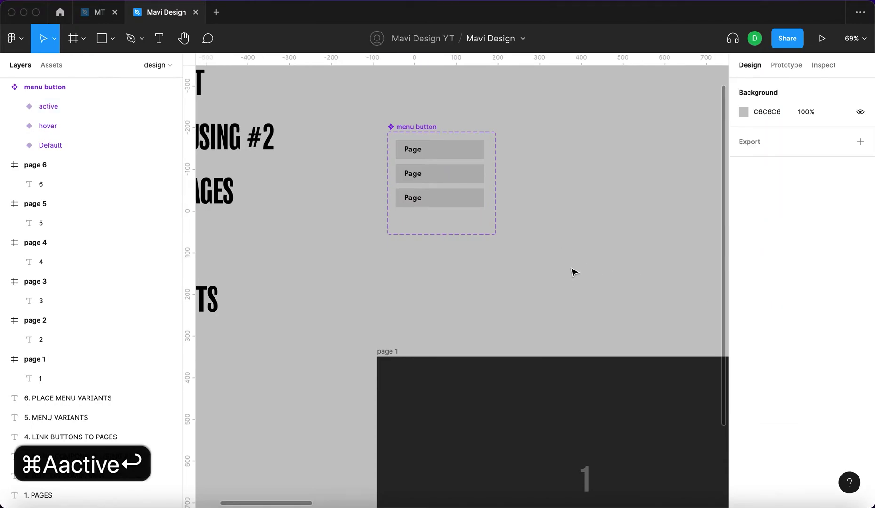
click(462, 153)
scroll(475, 190, up, 5)
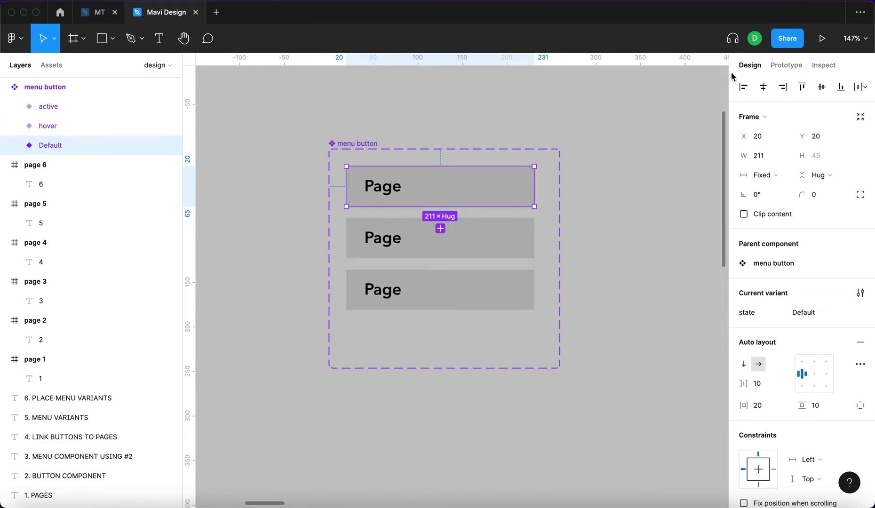
click(787, 66)
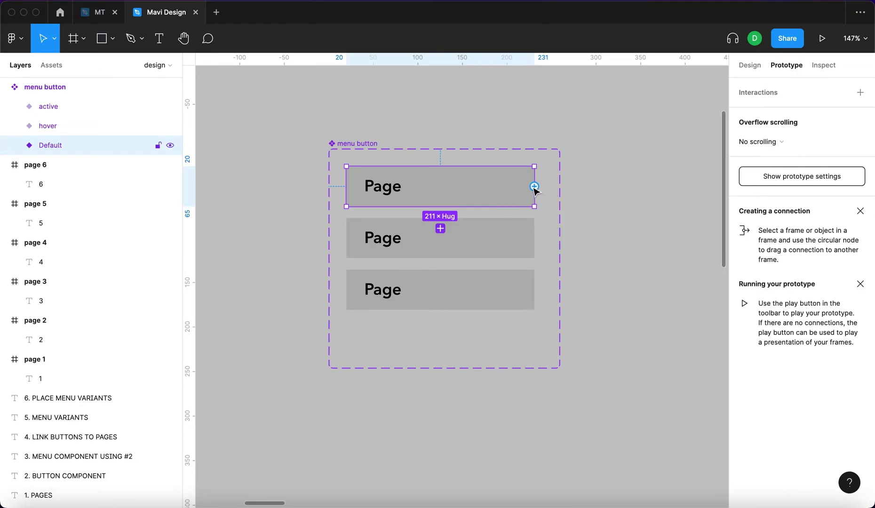
Step: Connect Default to the hover variant: While hovering, Change to, Dissolve, Ease out, 150 ms
drag(534, 187, 528, 241)
click(665, 146)
click(675, 173)
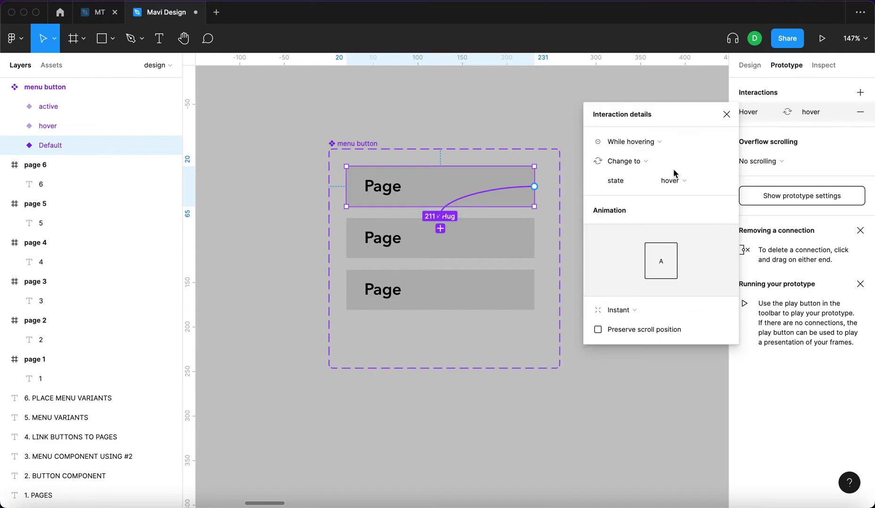
click(629, 306)
click(646, 325)
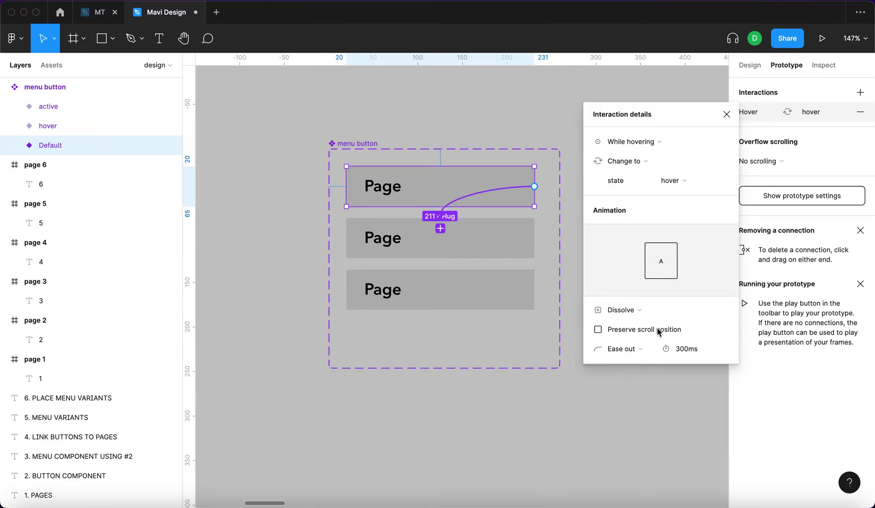
click(680, 352)
text(150)
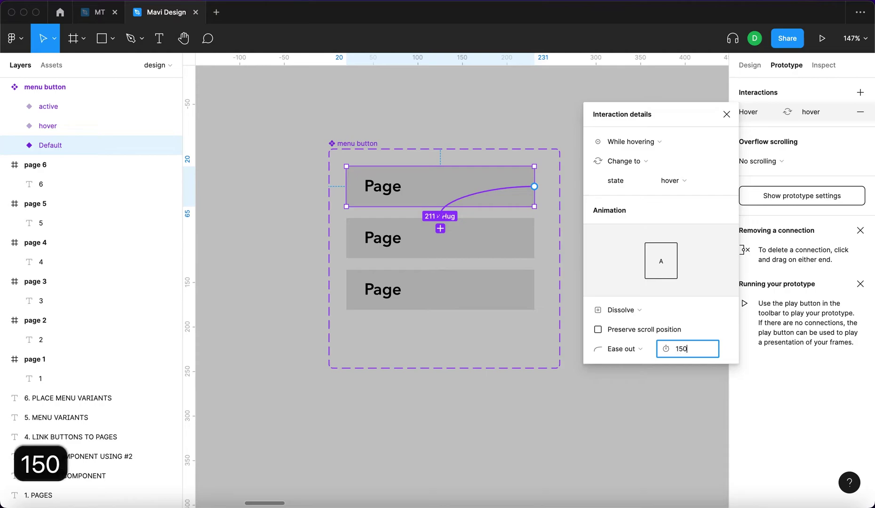
key(Return)
click(588, 231)
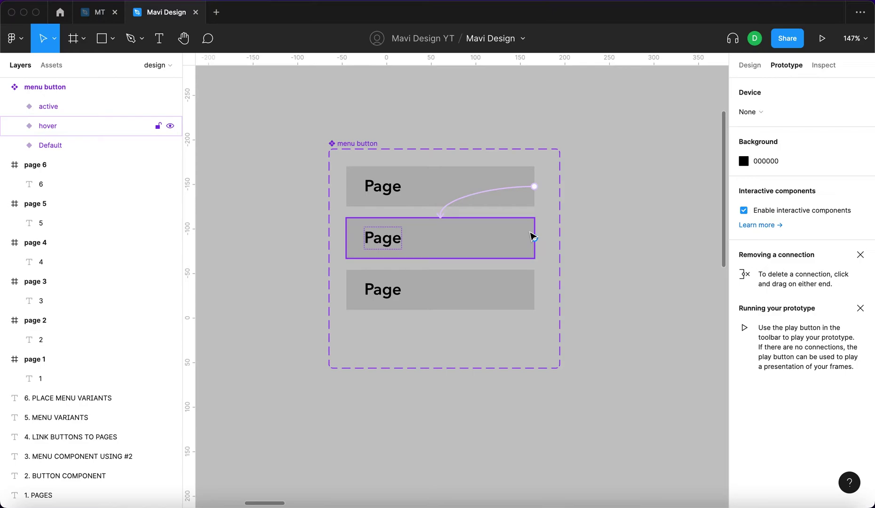
click(487, 202)
click(750, 65)
Step: Set the Default variant's fill opacity to 0%
scroll(766, 332, down, 5)
scroll(777, 383, down, 4)
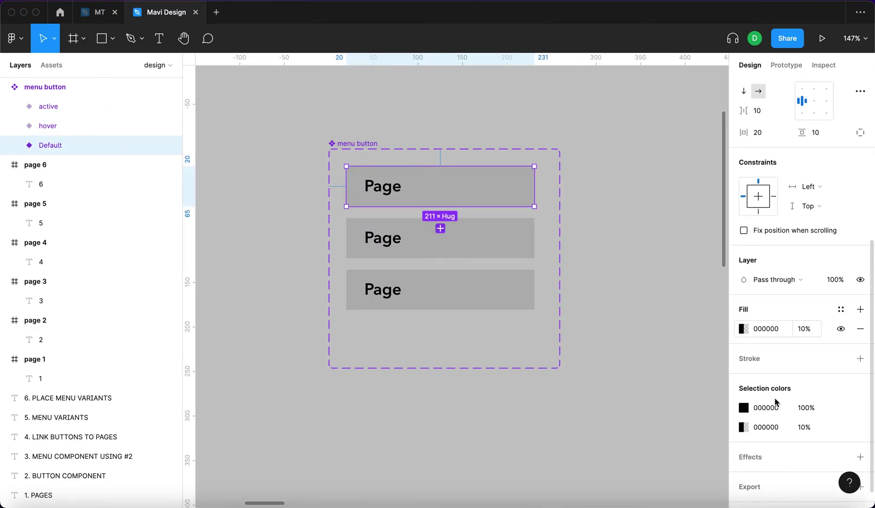
click(802, 329)
key(shift+0)
key(Return)
text(0)
key(Return)
Step: Set the hover variant's fill opacity to 20%
click(489, 230)
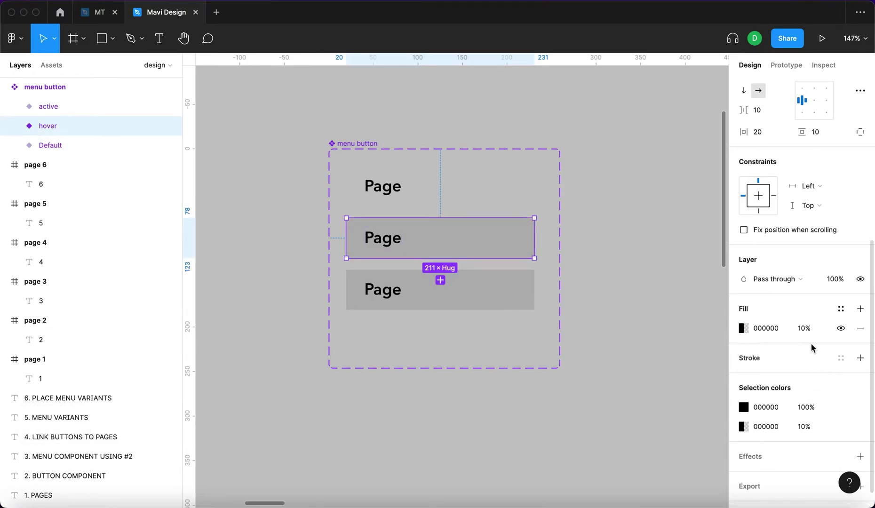
click(803, 328)
key(Up)
key(Up)
key(Up)
key(Up)
key(Up)
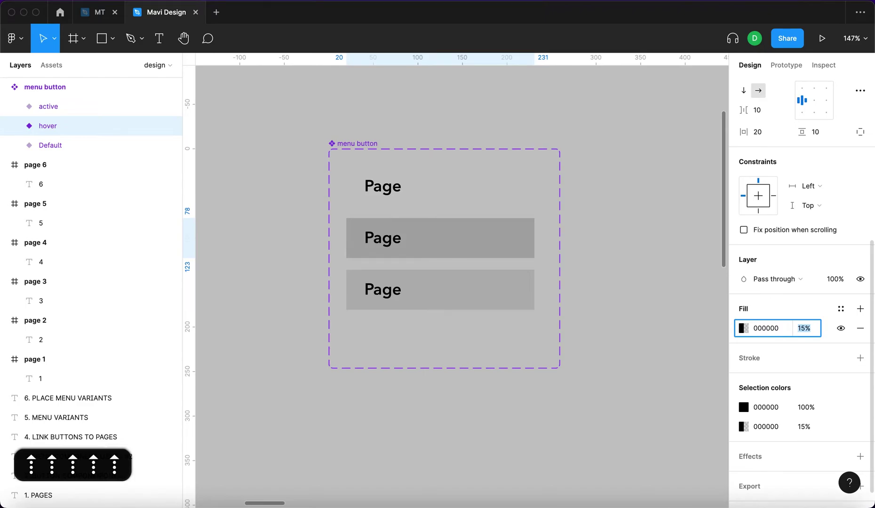
key(shift+Up)
key(shift+Down)
key(shift+Up)
key(Return)
Step: Make the Page labels of all three variants white (FFFFFF)
double_click(383, 187)
shift+click(384, 238)
shift+click(392, 296)
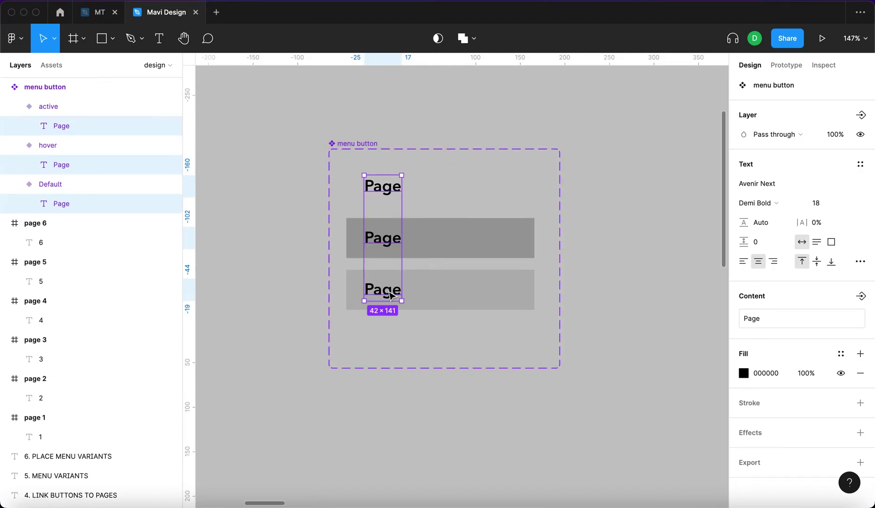
click(744, 373)
drag(676, 234, 569, 189)
click(717, 191)
click(631, 186)
scroll(609, 220, down, 5)
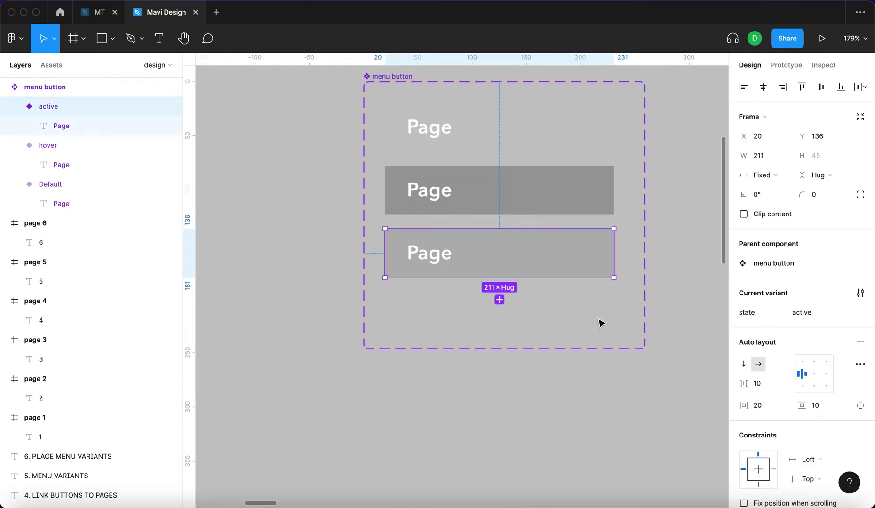
scroll(601, 323, up, 2)
scroll(601, 323, right, 2)
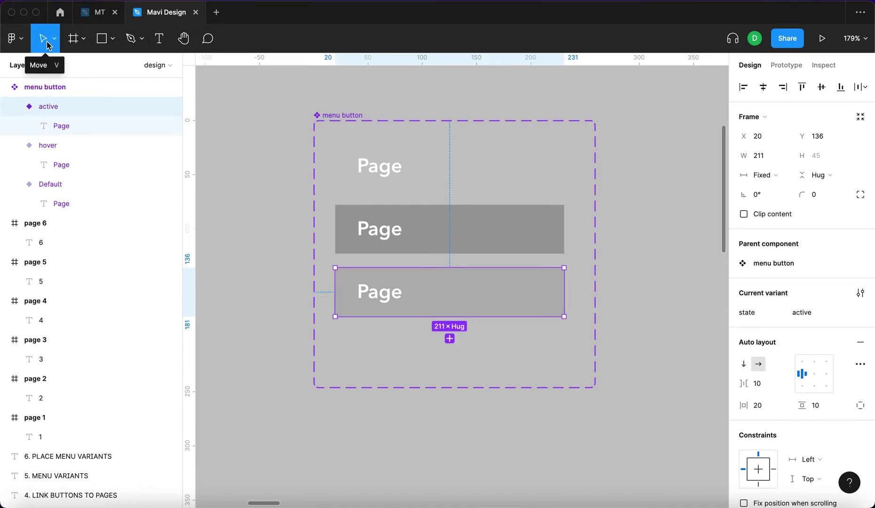
click(103, 42)
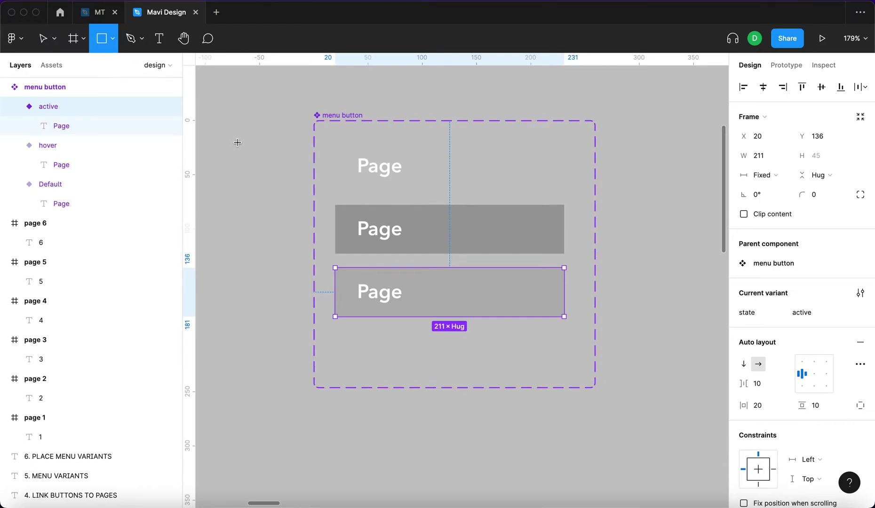
drag(198, 118, 277, 198)
click(240, 162)
click(98, 47)
key(v)
click(225, 147)
key(BackSpace)
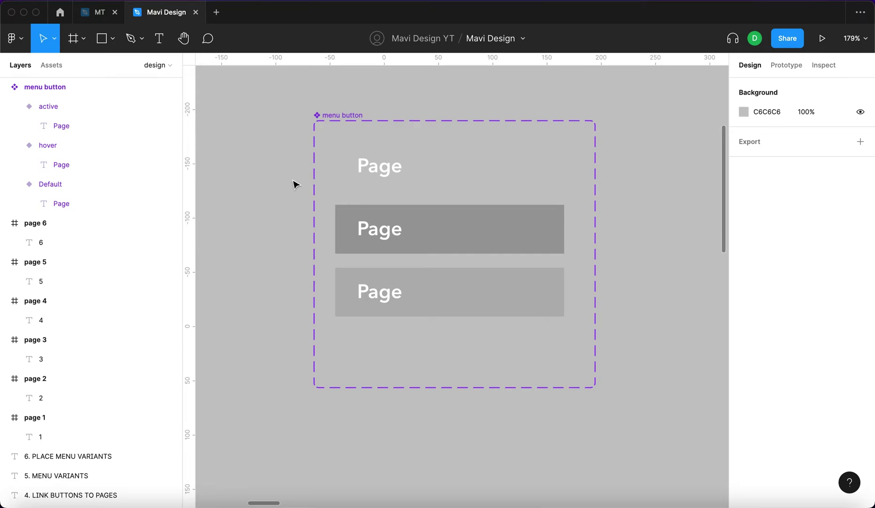
click(486, 293)
scroll(618, 252, down, 2)
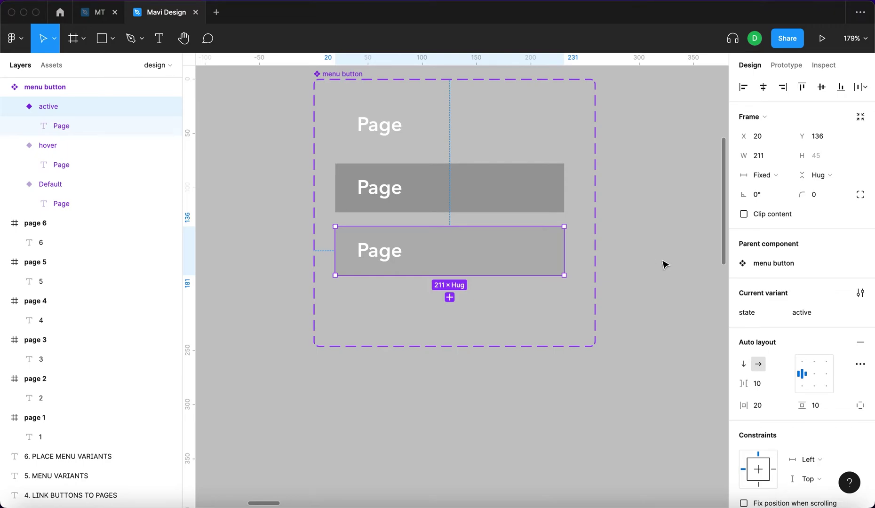
scroll(800, 283, down, 5)
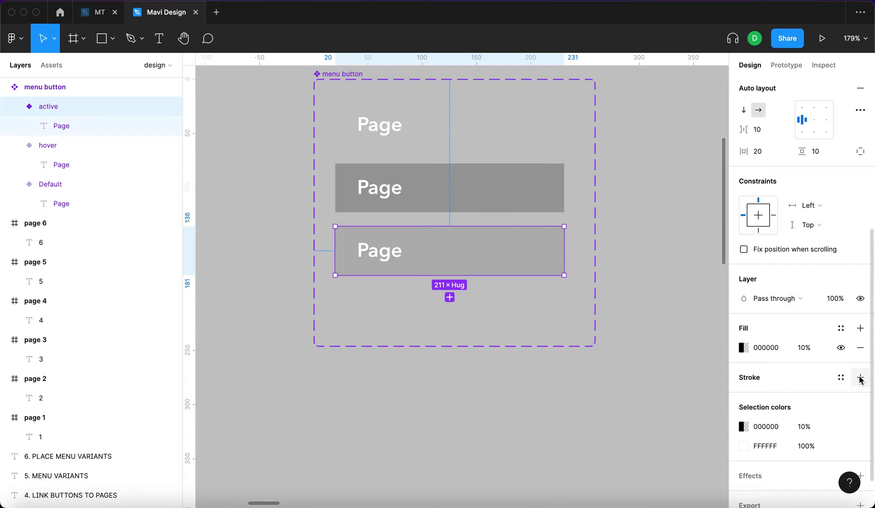
Step: Add a stroke to the active variant on the left side only, weight 4
click(860, 379)
click(841, 416)
click(830, 449)
click(815, 416)
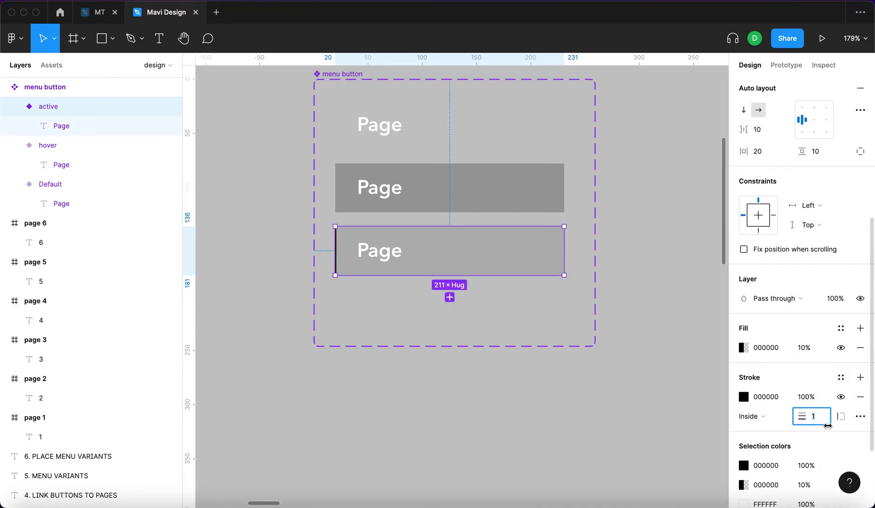
key(Up)
key(Up)
key(Up)
key(Up)
key(Down)
key(Down)
key(Up)
Step: Colour the left border red (F8463B)
click(744, 397)
mouse_move(668, 302)
mouse_down()
mouse_move(721, 210)
mouse_move(742, 211)
mouse_move(744, 227)
mouse_up()
drag(624, 365, 623, 369)
mouse_move(705, 222)
mouse_down()
mouse_move(682, 195)
mouse_move(696, 216)
mouse_up()
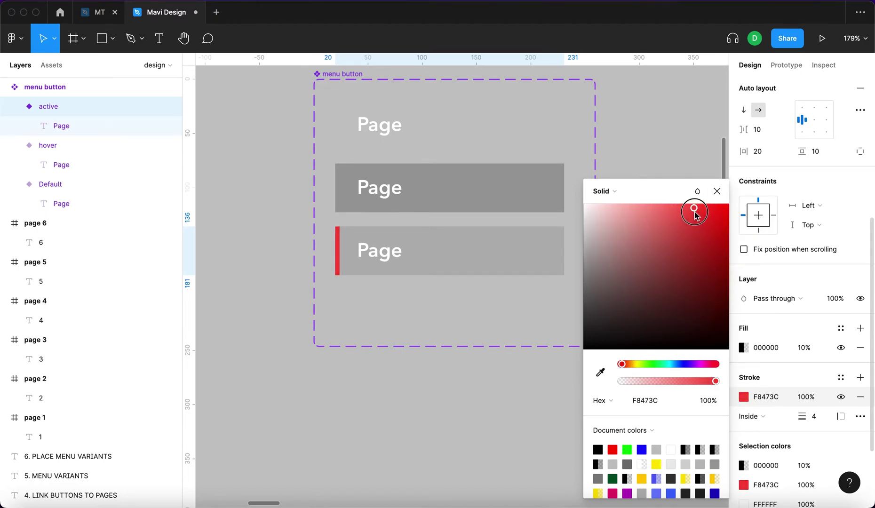
click(717, 191)
click(713, 195)
click(517, 254)
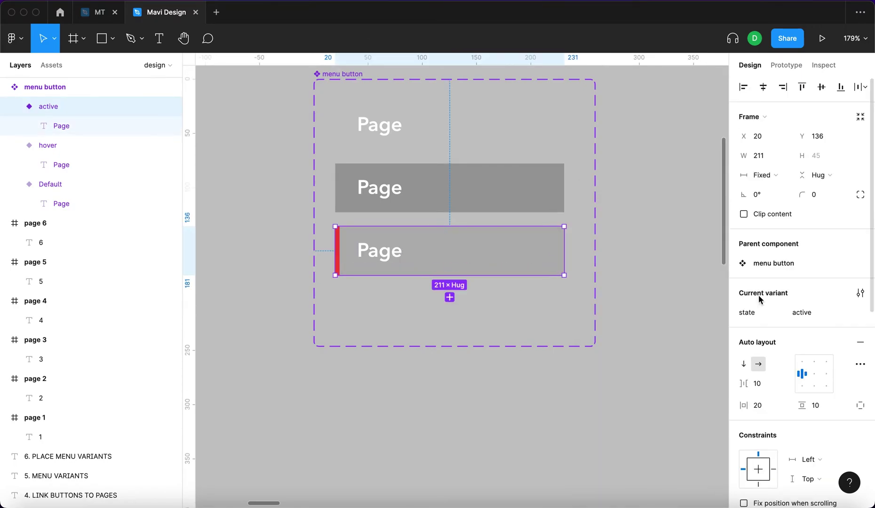
Step: Set the active variant's existing fill colour to white
scroll(756, 297, down, 8)
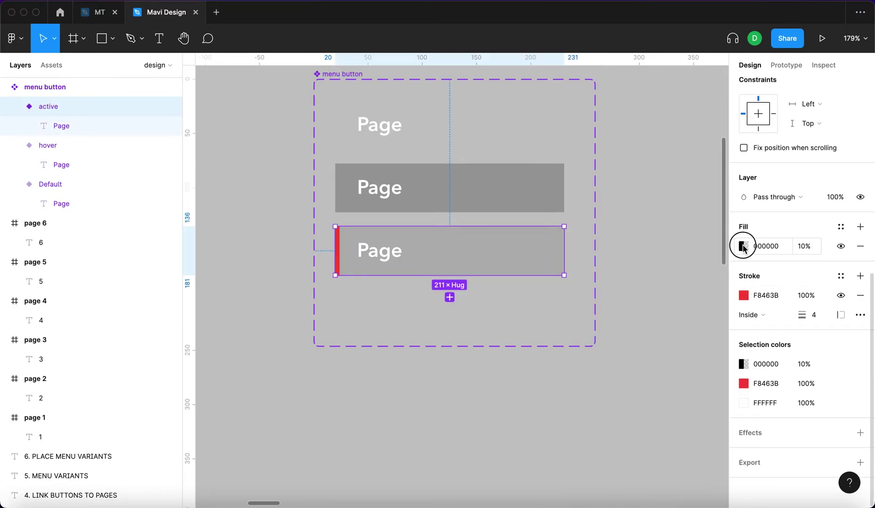
click(744, 246)
drag(607, 247, 539, 178)
click(717, 191)
click(580, 253)
click(595, 259)
scroll(814, 295, down, 10)
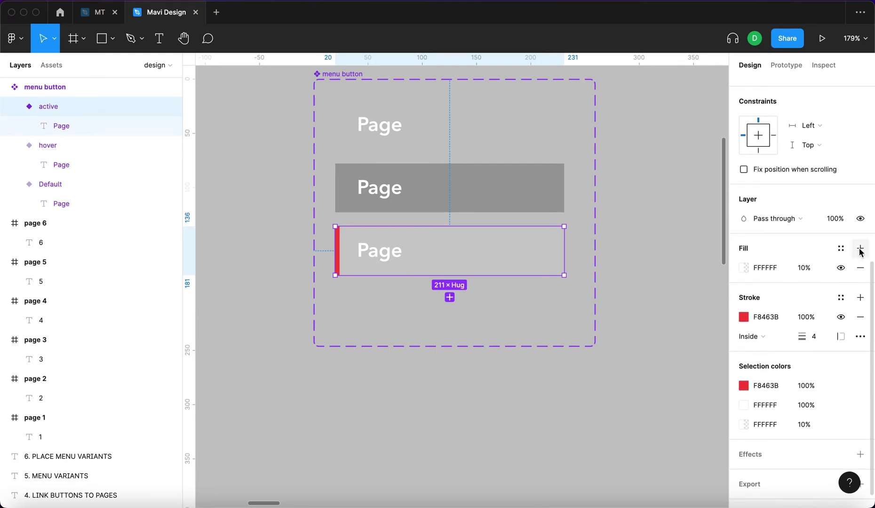
Step: Add a second fill as a radial gradient, eyedropping the red stroke into the first stop
click(861, 249)
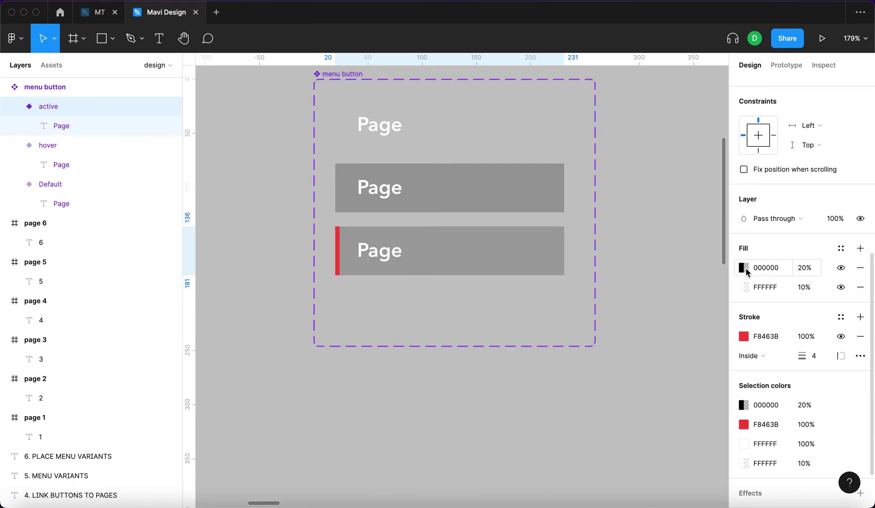
click(744, 267)
click(614, 191)
click(618, 220)
click(606, 375)
click(337, 235)
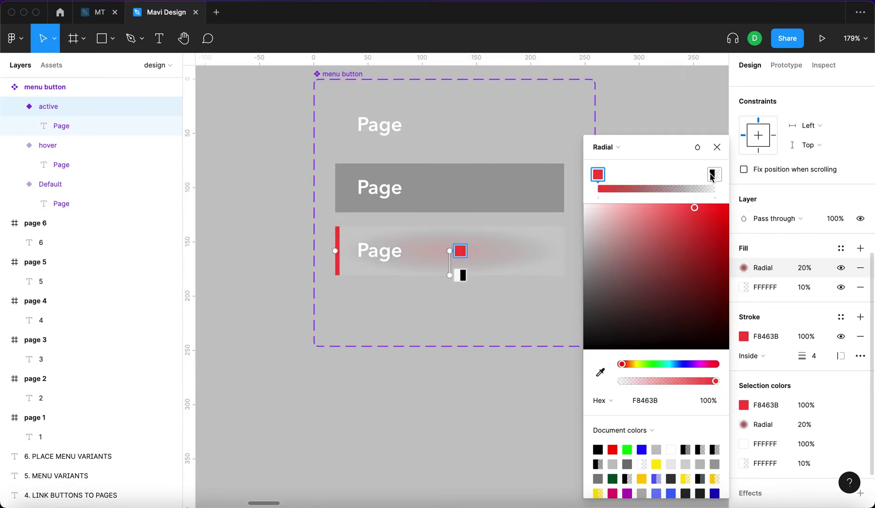
Step: Make the outer stop red at 0%, centring the gradient on the left edge and stretching it right
click(712, 175)
click(600, 374)
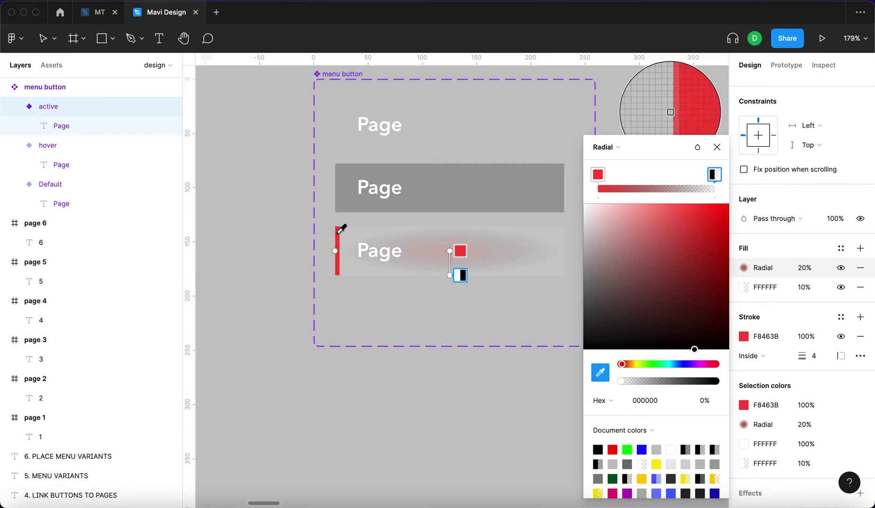
click(339, 232)
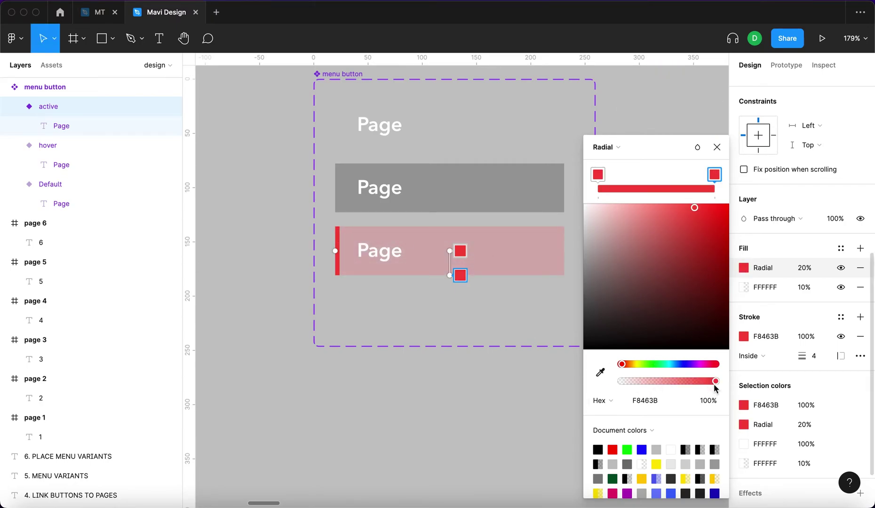
drag(715, 385, 594, 379)
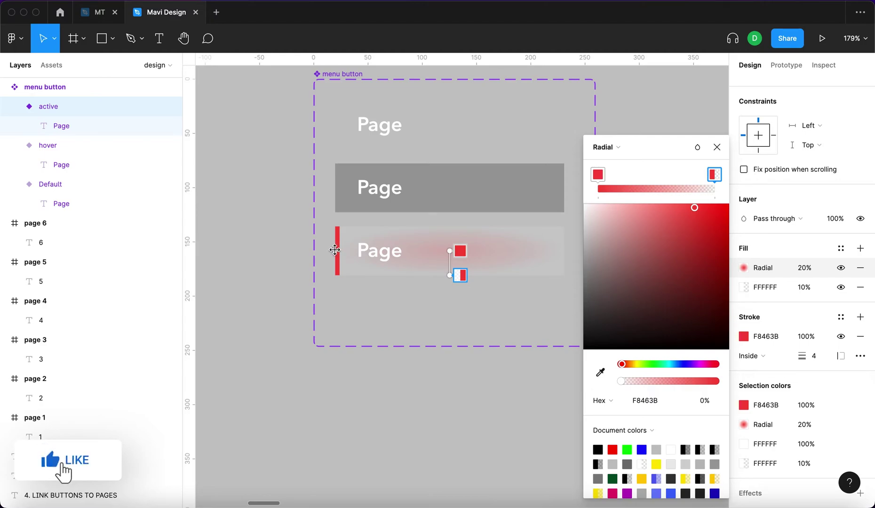
drag(335, 250, 333, 250)
drag(450, 275, 547, 248)
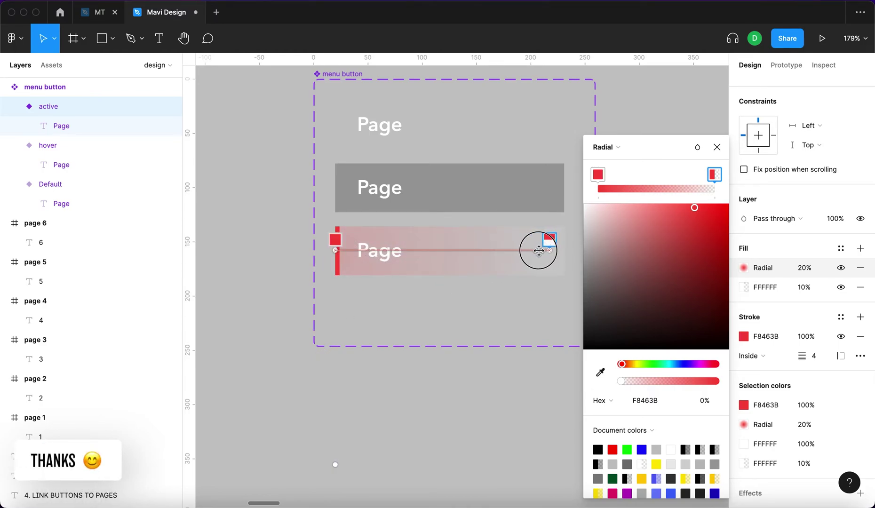
Step: Lower the gradient fill's opacity to 20%, then select the Default variant
click(805, 268)
key(shift+Down)
key(shift+Up)
key(Down)
key(Down)
key(Down)
key(Down)
key(Down)
key(Return)
click(640, 287)
scroll(641, 288, up, 1)
scroll(641, 288, right, 2)
scroll(640, 288, down, 5)
drag(672, 299, 607, 296)
click(499, 229)
Step: Review the Default variant's hover connection in the Prototype tab, then deselect
click(787, 65)
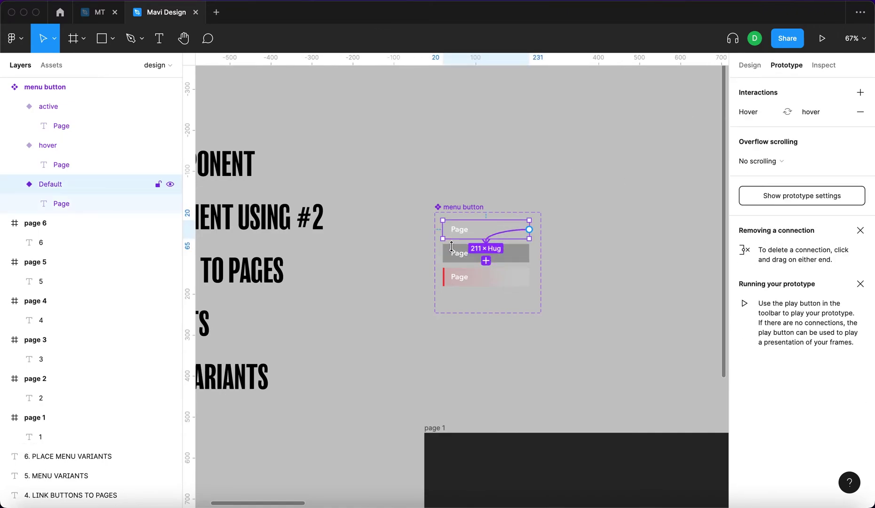
click(670, 289)
scroll(524, 295, down, 2)
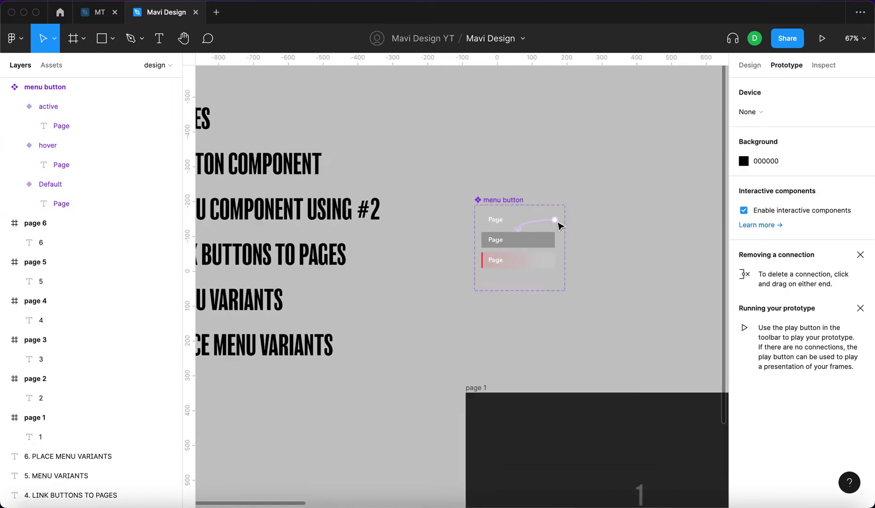
scroll(506, 269, down, 2)
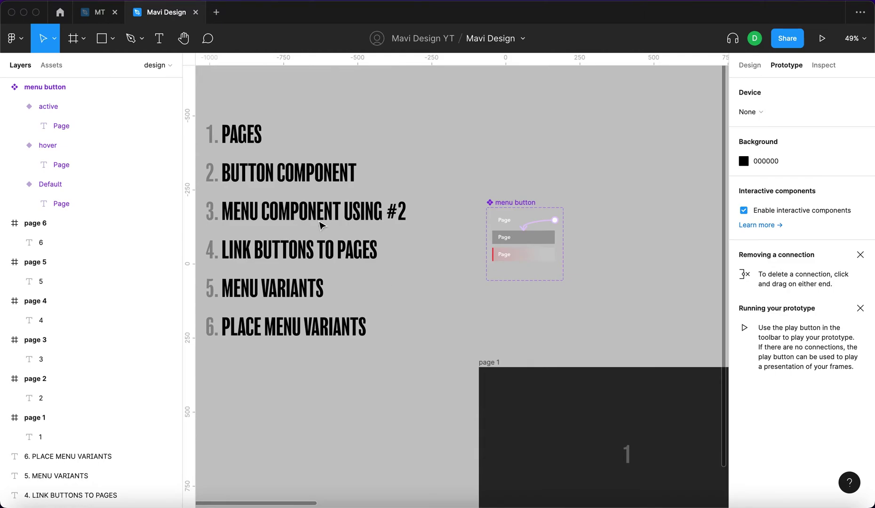
click(301, 215)
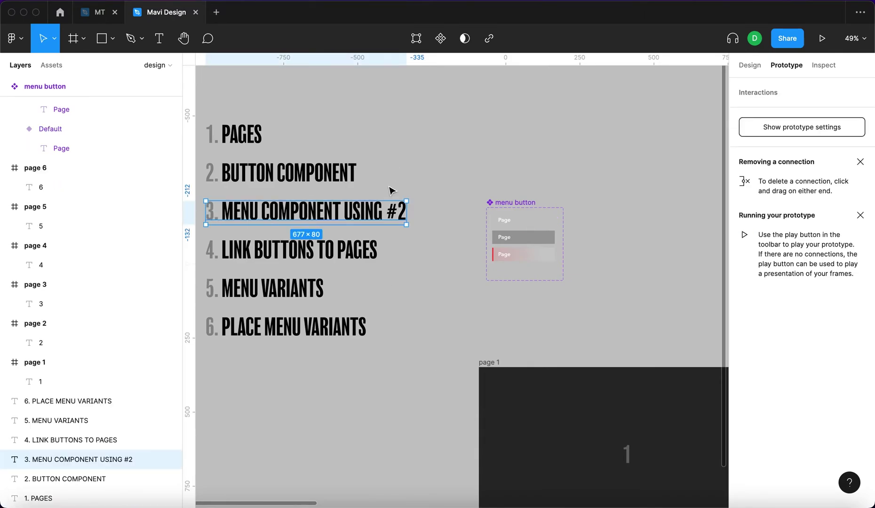
click(453, 173)
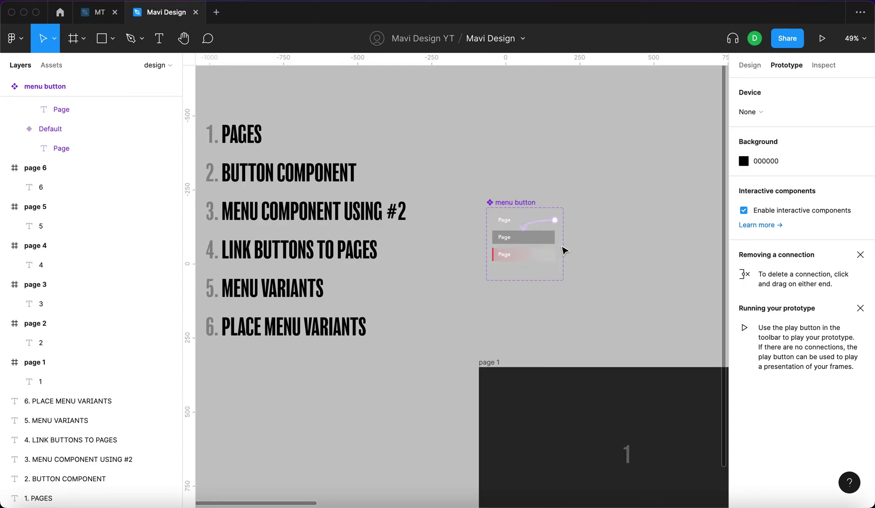
Step: Place a menu button instance from Assets and change its Page label's text colour
click(52, 65)
drag(53, 189, 614, 220)
click(661, 271)
scroll(612, 226, up, 2)
double_click(492, 219)
scroll(568, 238, up, 5)
click(748, 70)
scroll(769, 395, down, 3)
click(744, 373)
drag(665, 264, 506, 170)
click(599, 278)
Step: Duplicate the menu button instance into six stacked buttons
click(576, 167)
click(577, 224)
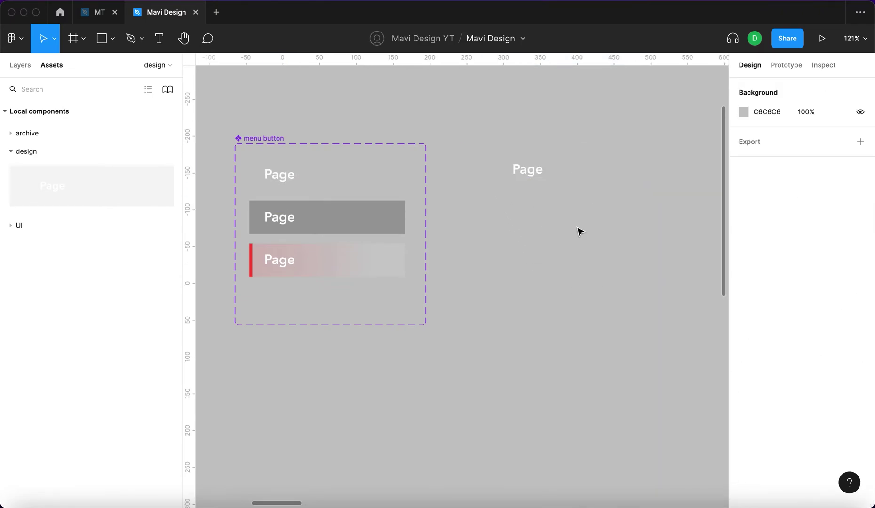
click(605, 183)
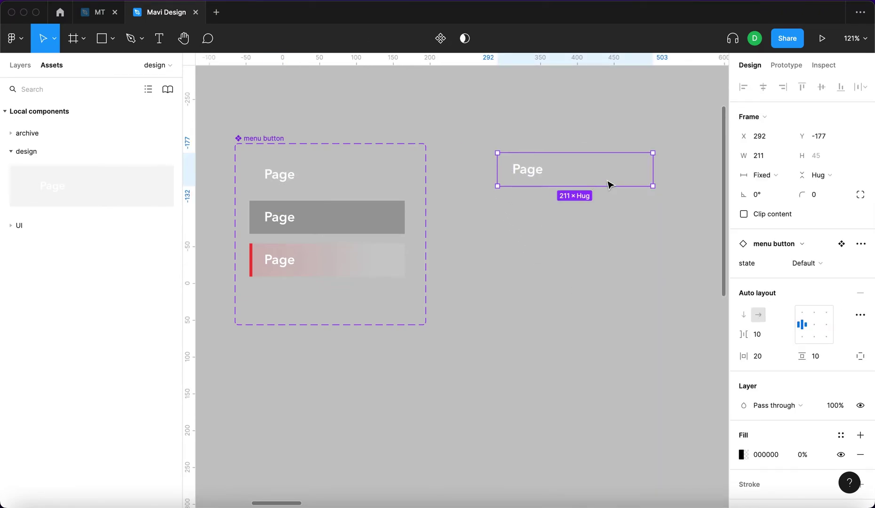
drag(611, 185, 608, 204)
key(super+d)
scroll(603, 285, down, 5)
scroll(603, 285, down, 10)
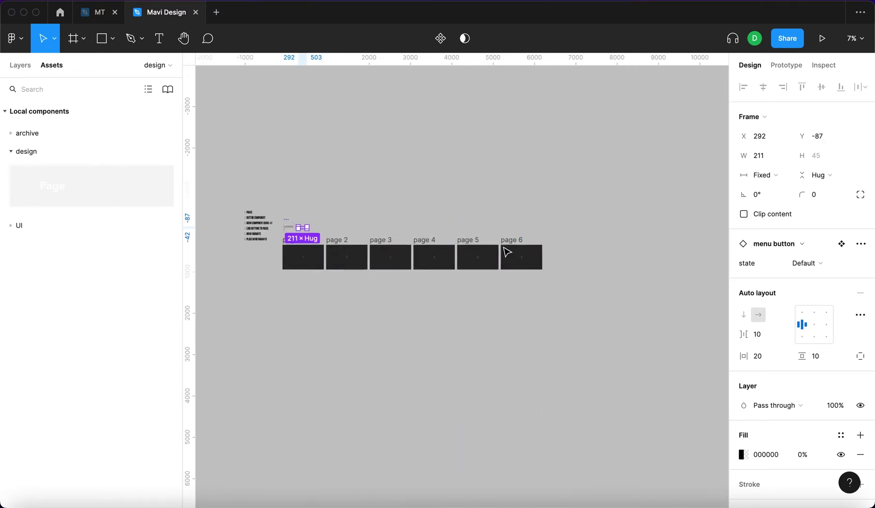
scroll(507, 253, up, 4)
scroll(504, 249, left, 7)
scroll(504, 249, up, 2)
scroll(385, 296, up, 10)
drag(527, 233, 524, 314)
click(620, 310)
Step: Wrap all six buttons in an auto-layout frame with Shift+A and name it 'menu'
scroll(621, 311, down, 2)
drag(660, 353, 463, 161)
key(shift+a)
drag(482, 184, 479, 173)
double_click(480, 172)
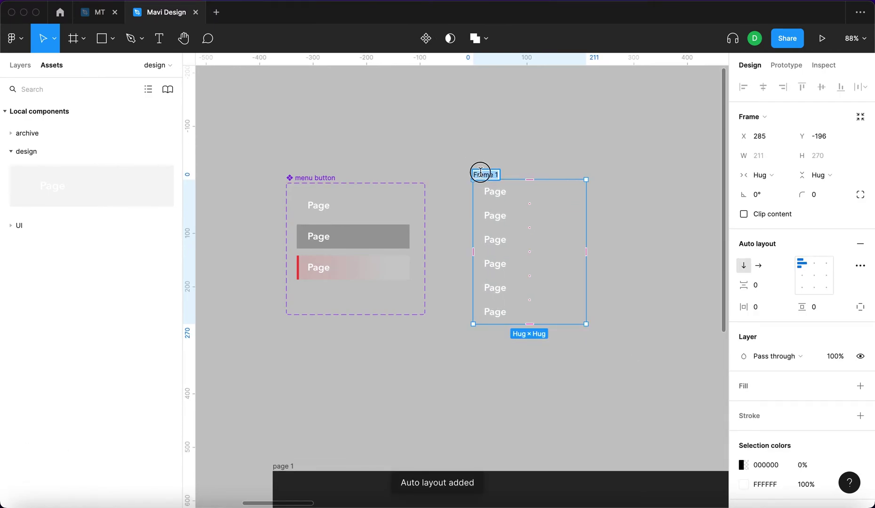
text(sidebar)
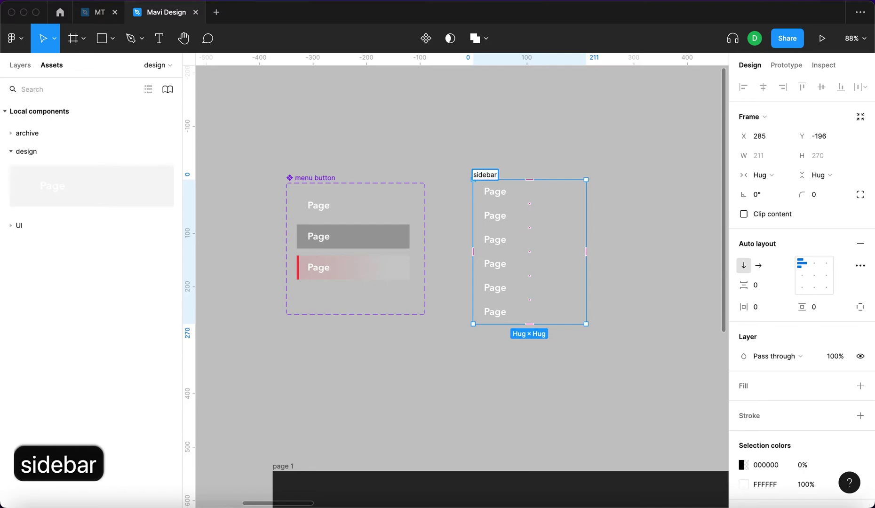
key(super+a)
text(menu)
key(Return)
Step: Resize the menu frame to 403 high, reposition it, and set left-centre alignment
click(490, 151)
click(484, 175)
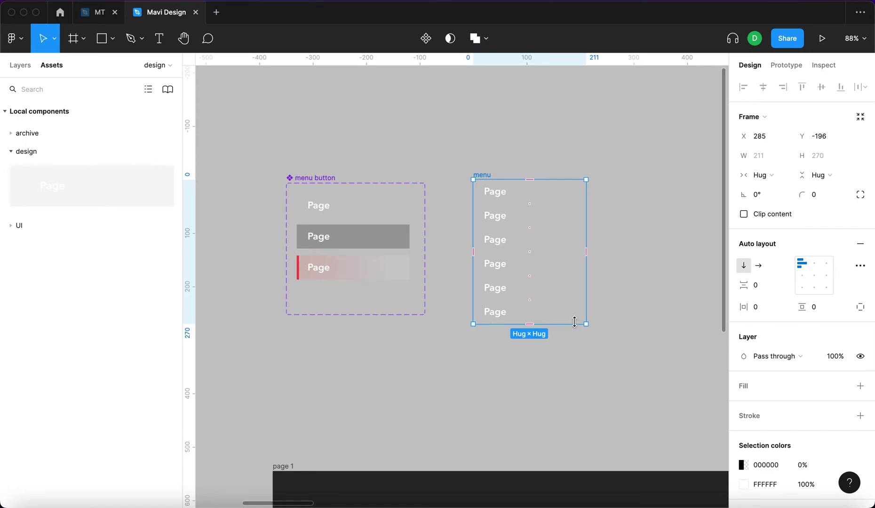
drag(575, 322, 593, 397)
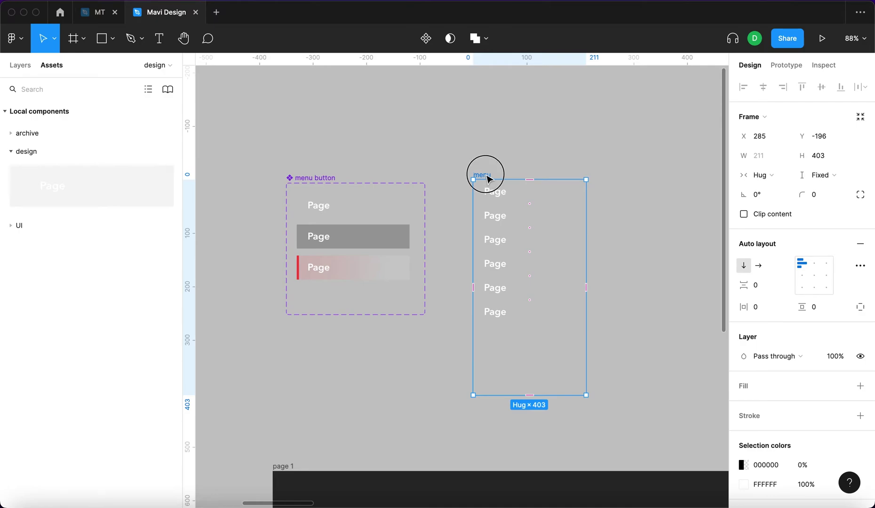
drag(485, 174, 494, 153)
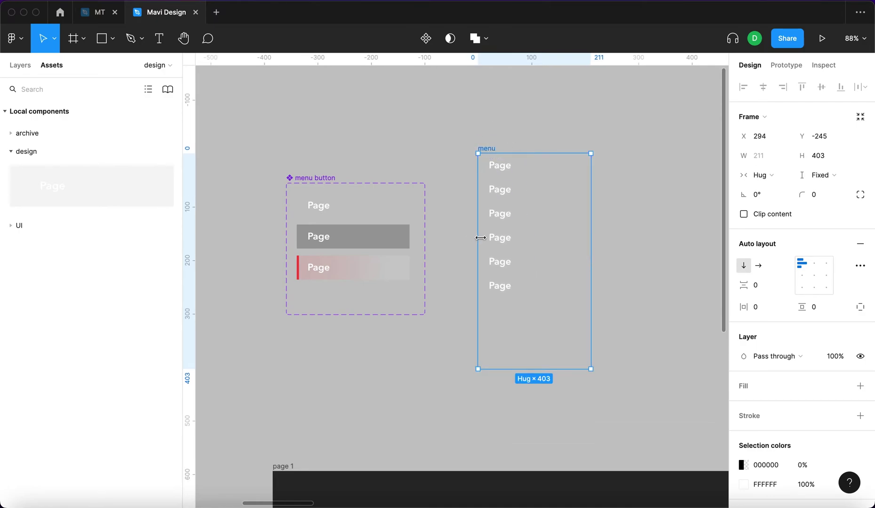
click(803, 276)
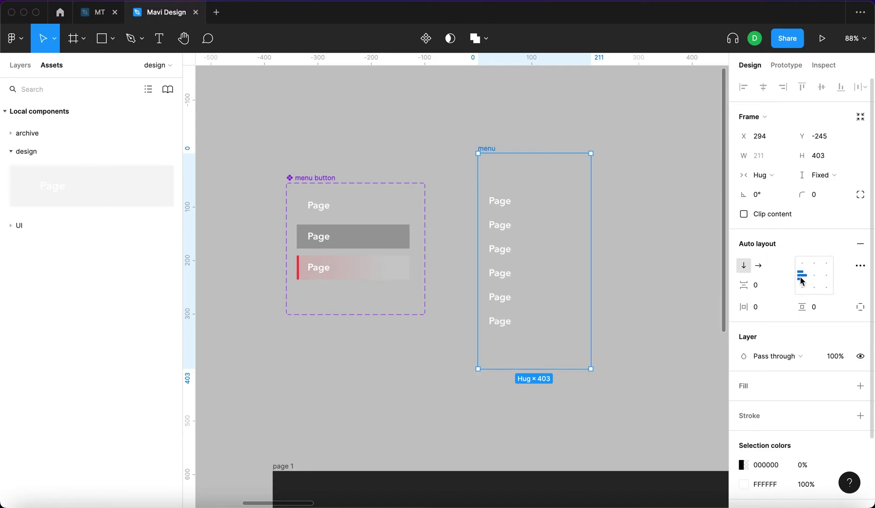
click(802, 263)
click(803, 287)
click(804, 277)
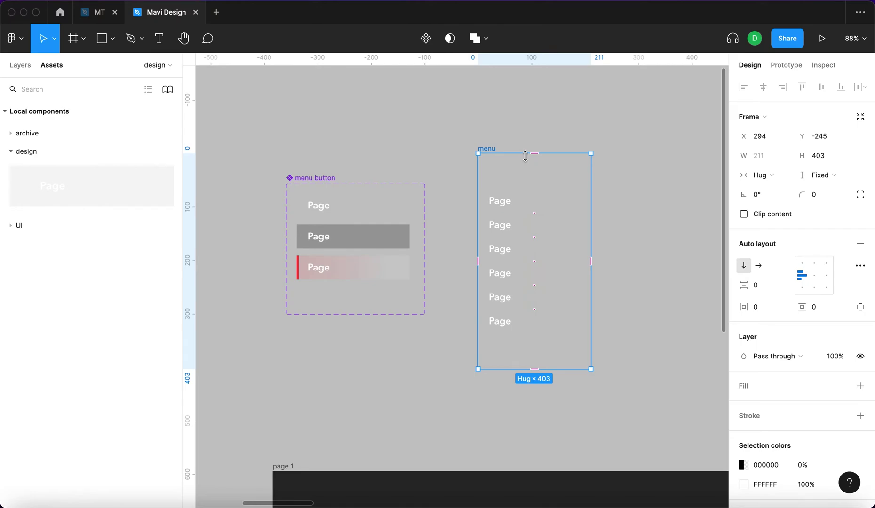
drag(525, 154, 560, 101)
Step: Give the menu frame a black 000000 fill at 70% opacity
click(644, 175)
click(484, 97)
click(641, 203)
key(ctrl+z)
click(860, 304)
click(738, 326)
key(i)
click(681, 347)
drag(715, 383, 688, 382)
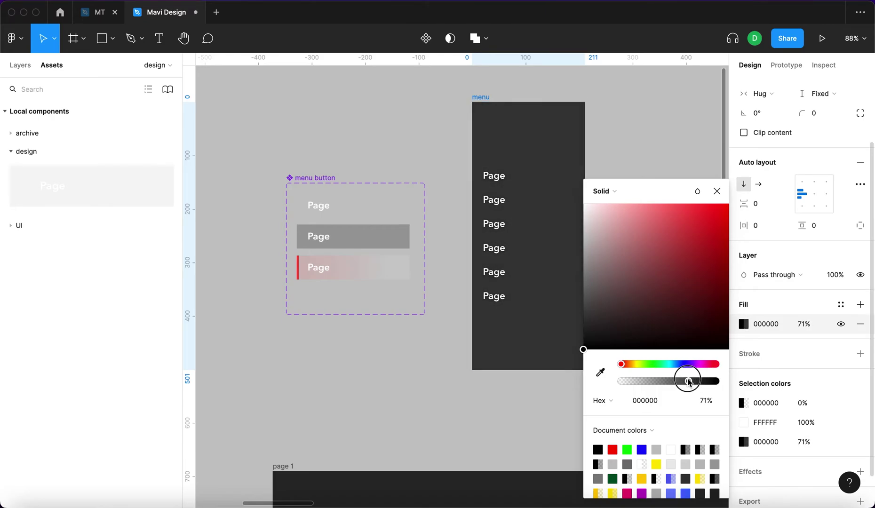
click(717, 191)
Step: Relabel the menu buttons in sequence, starting with Page 1 and Page 2
click(644, 152)
scroll(646, 224, down, 3)
click(464, 193)
click(468, 194)
key(Return)
text(!)
key(BackSpace)
text(1)
key(Tab)
key(Return)
text(2)
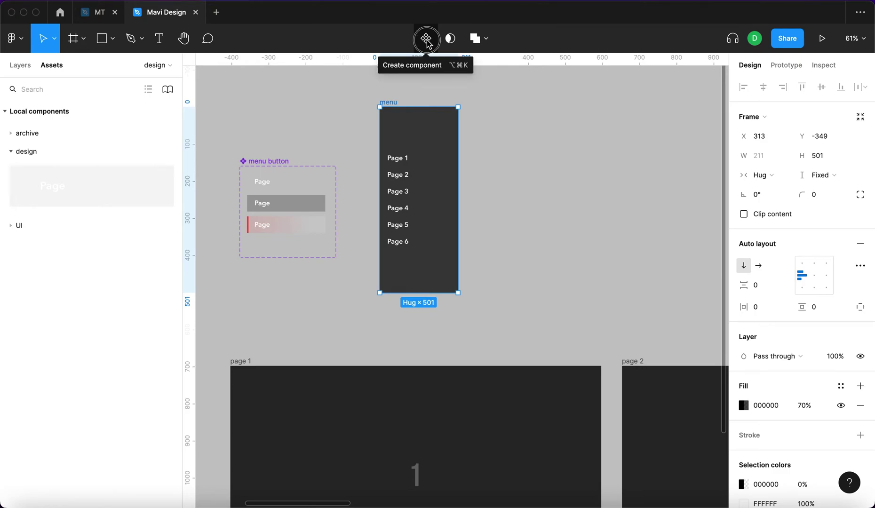
Step: Turn the menu frame into a component named 'sidebar menu'
click(427, 44)
drag(402, 108, 402, 131)
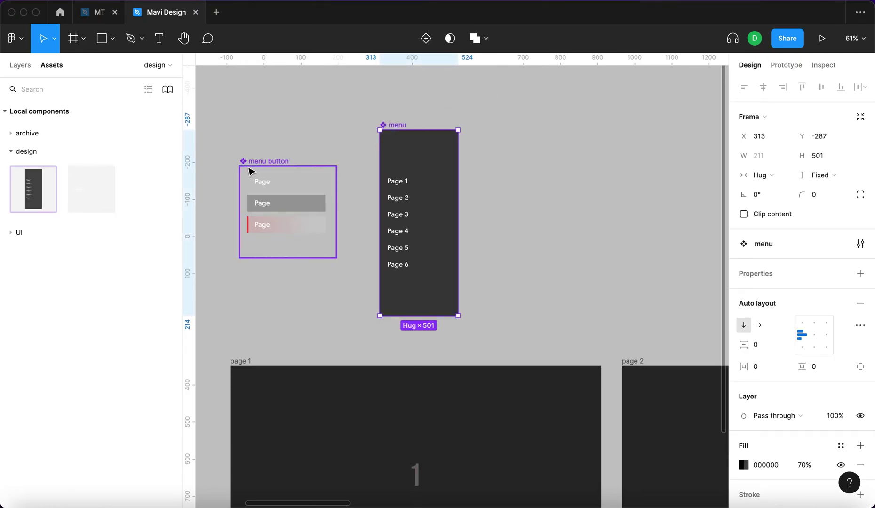
click(602, 169)
double_click(401, 125)
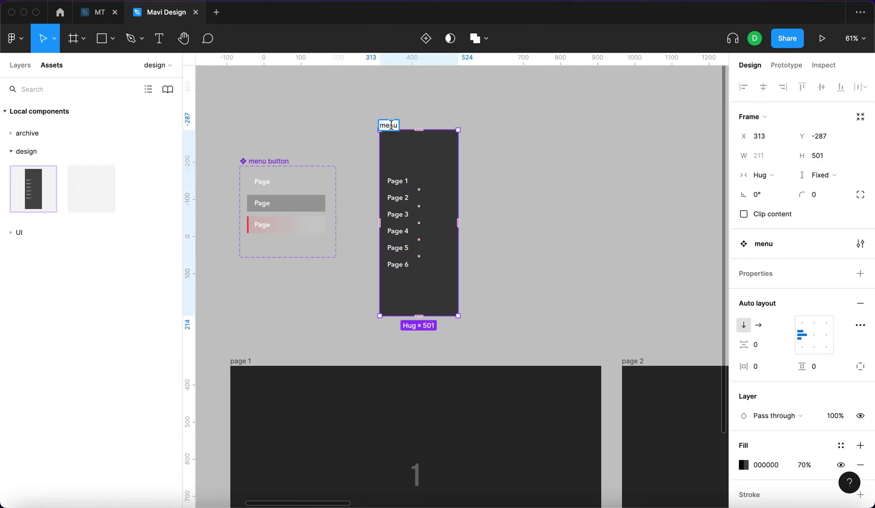
key(super+a)
text(sidebar)
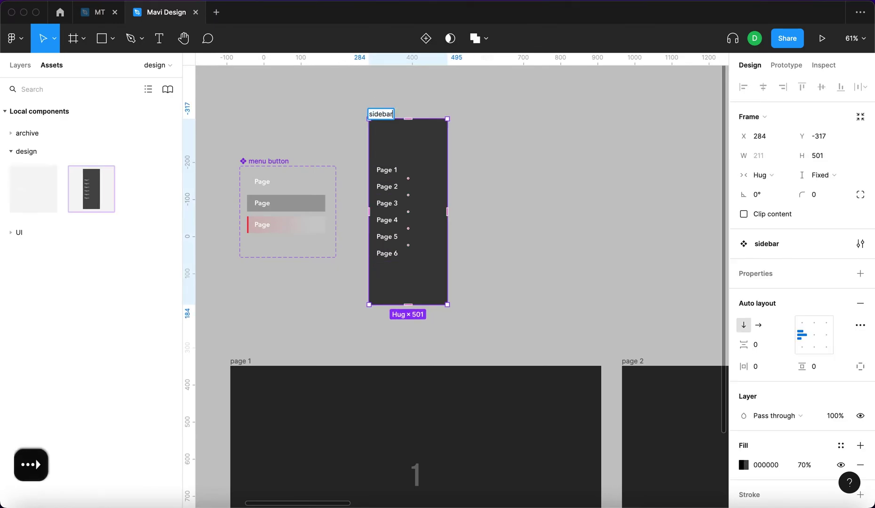
text( menu)
key(Return)
Step: Add a variant property to the sidebar menu component
click(494, 117)
click(402, 115)
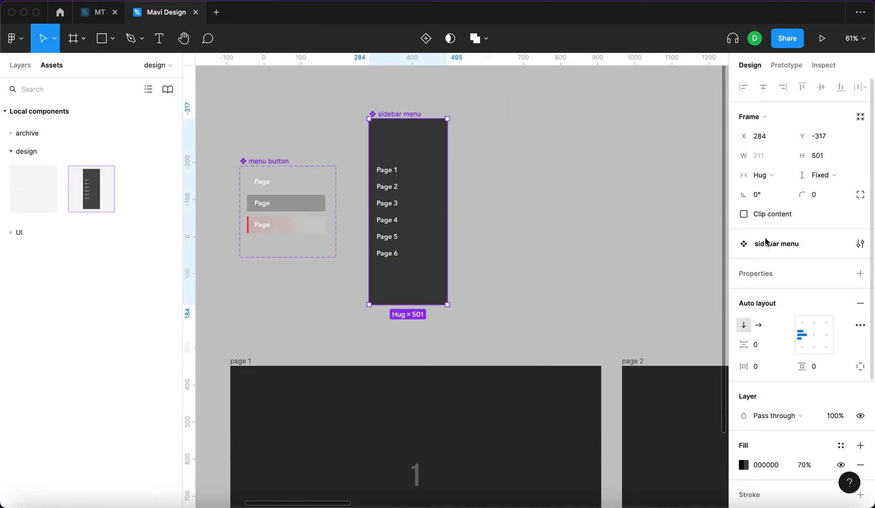
click(860, 274)
click(818, 311)
click(862, 256)
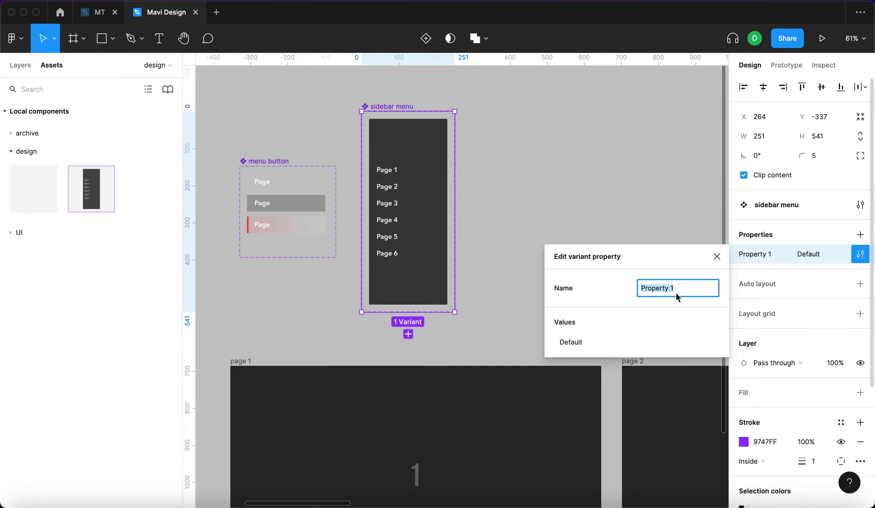
Step: Name the variant property 'page', widen the set, and clear the Default value
text(page)
key(Return)
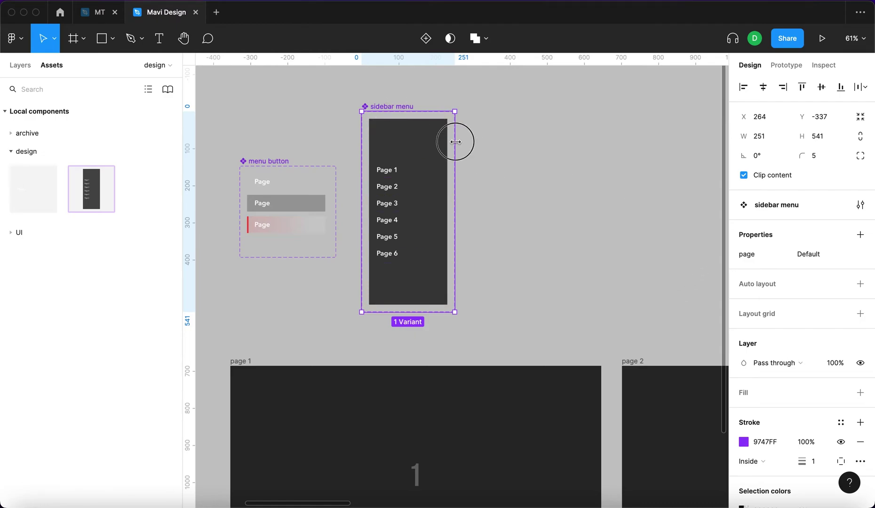
drag(455, 142, 672, 188)
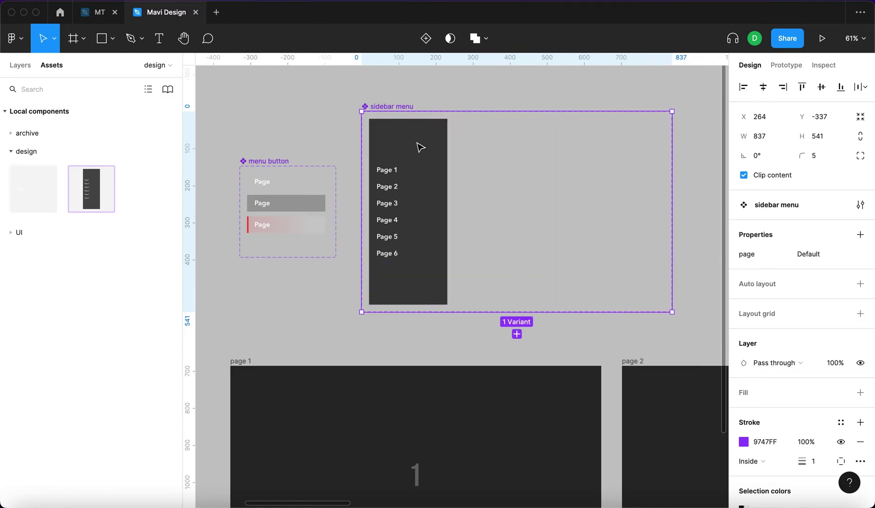
click(420, 147)
click(800, 312)
key(BackSpace)
click(551, 98)
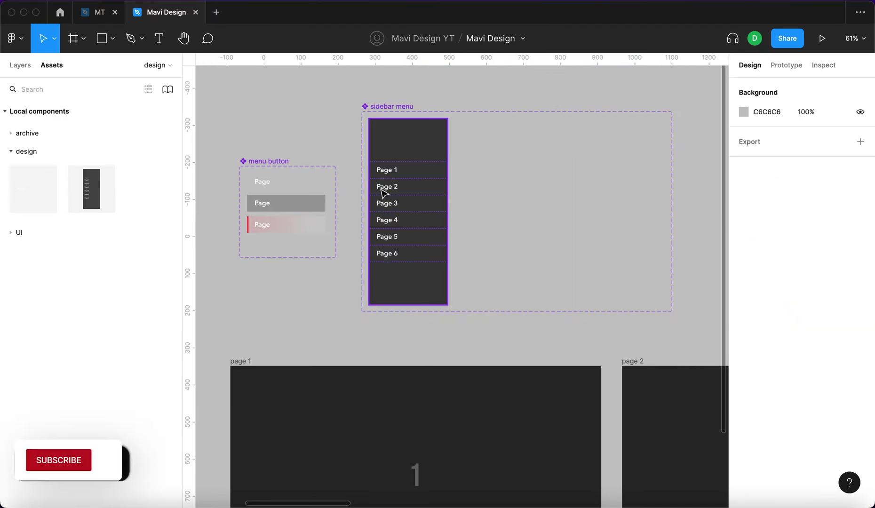
Step: Select the whole sidebar menu set to confirm its page value is 0
scroll(385, 193, down, 5)
scroll(400, 211, up, 8)
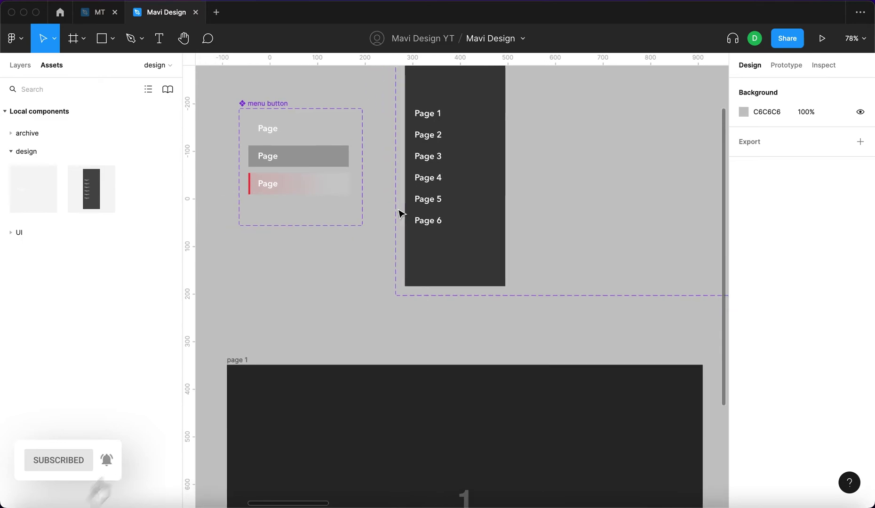
scroll(400, 214, down, 5)
click(632, 162)
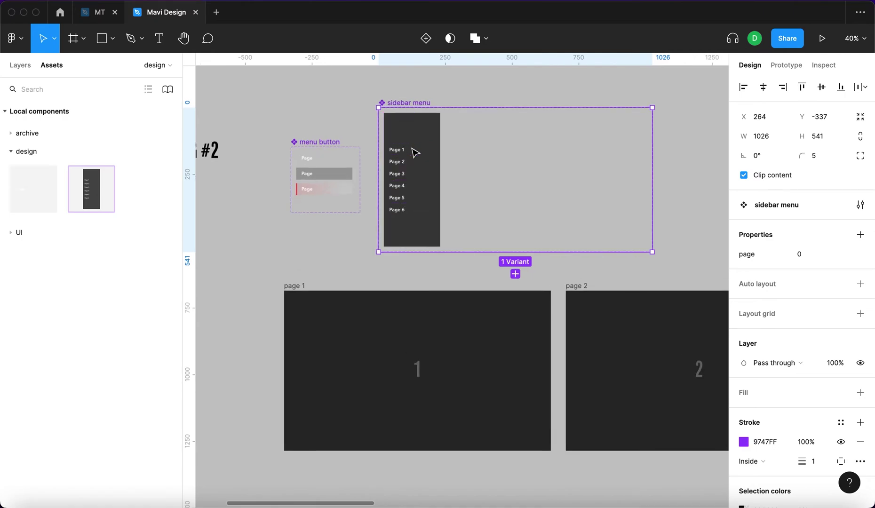
scroll(414, 152, up, 5)
scroll(439, 168, down, 5)
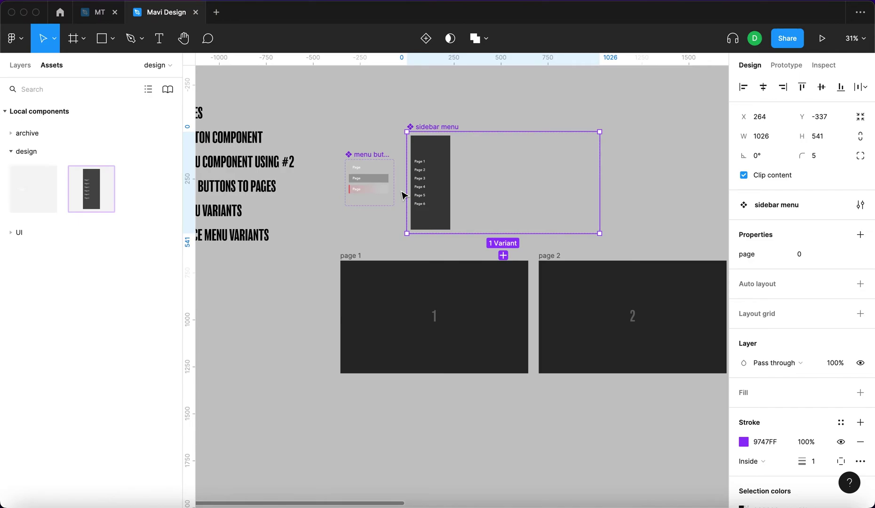
Step: In Prototype mode, link the Page 1 and Page 2 buttons to their page frames
double_click(437, 167)
scroll(442, 169, up, 3)
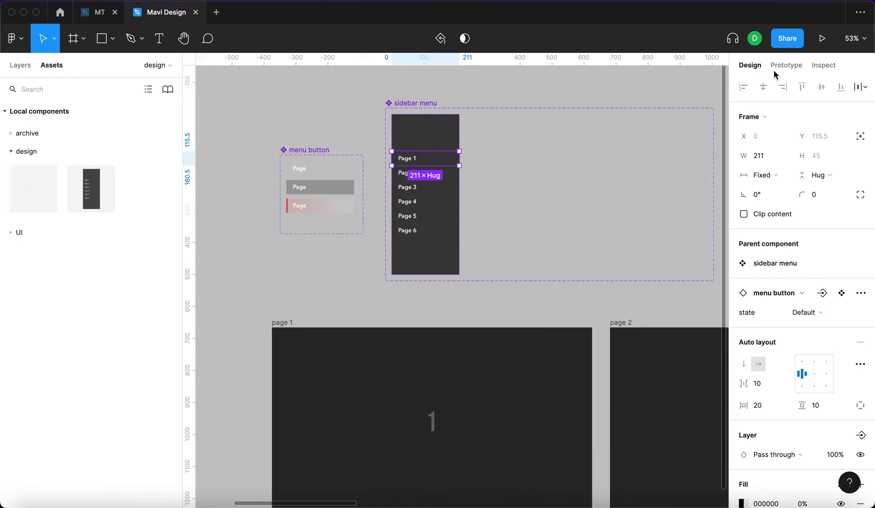
click(785, 66)
scroll(551, 197, down, 2)
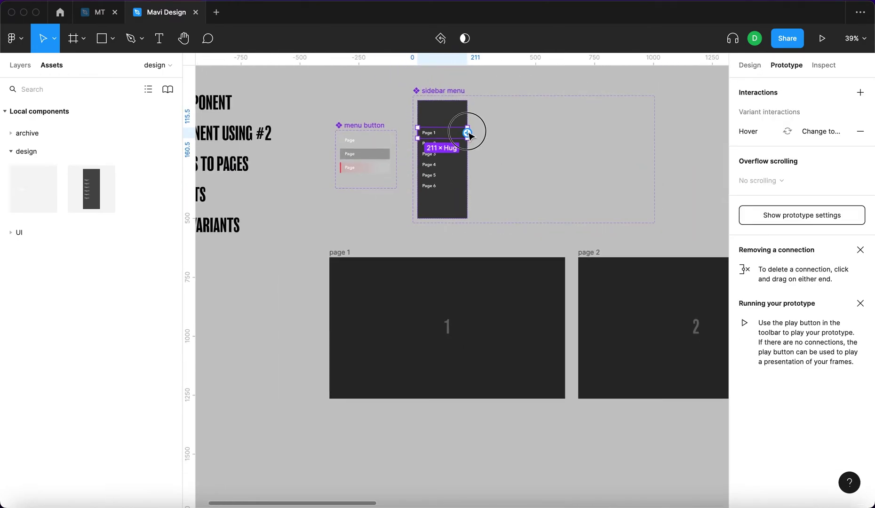
drag(467, 133, 529, 287)
click(716, 115)
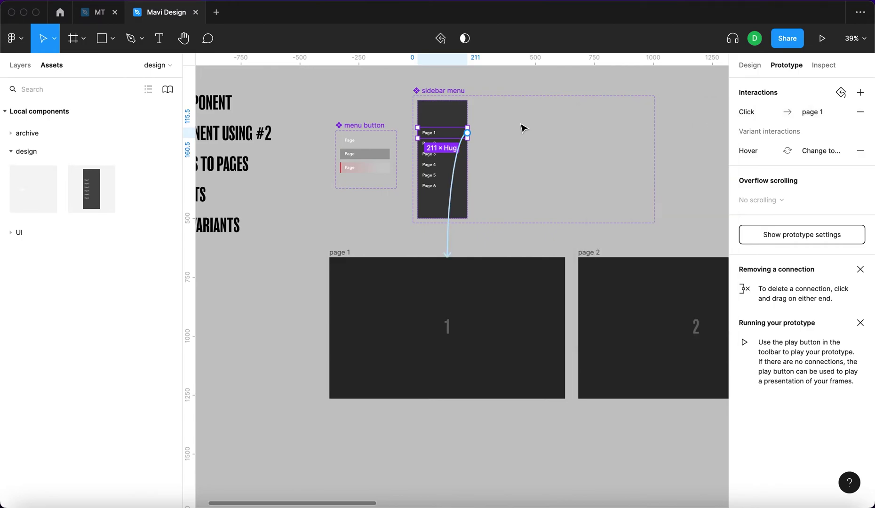
click(420, 144)
scroll(429, 146, up, 5)
scroll(426, 146, down, 8)
scroll(426, 147, right, 5)
drag(326, 109, 461, 195)
scroll(320, 113, down, 2)
scroll(287, 90, up, 5)
Step: Link the Page 4, Page 5 and Page 6 buttons to their matching page frames
click(280, 110)
scroll(279, 110, down, 5)
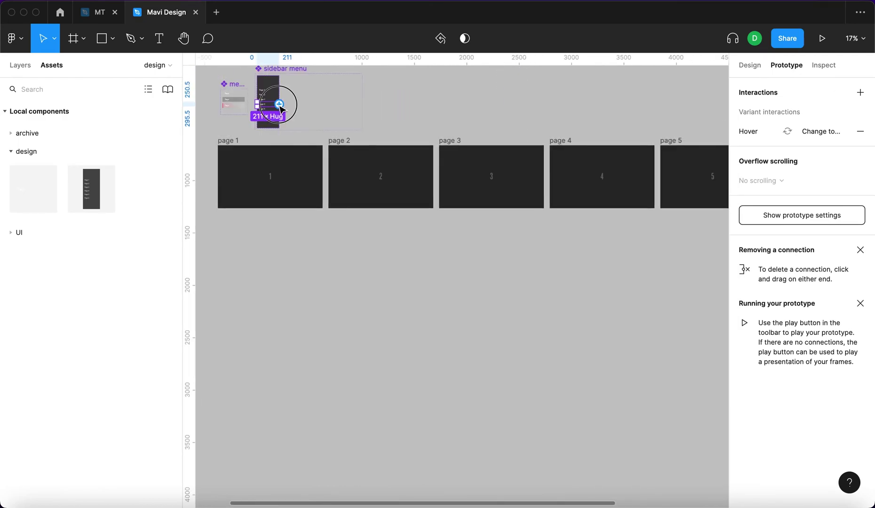
drag(279, 104, 566, 162)
scroll(221, 98, up, 3)
scroll(347, 137, up, 5)
click(348, 137)
scroll(347, 139, down, 4)
scroll(347, 138, down, 1)
scroll(349, 139, down, 2)
drag(347, 134, 664, 175)
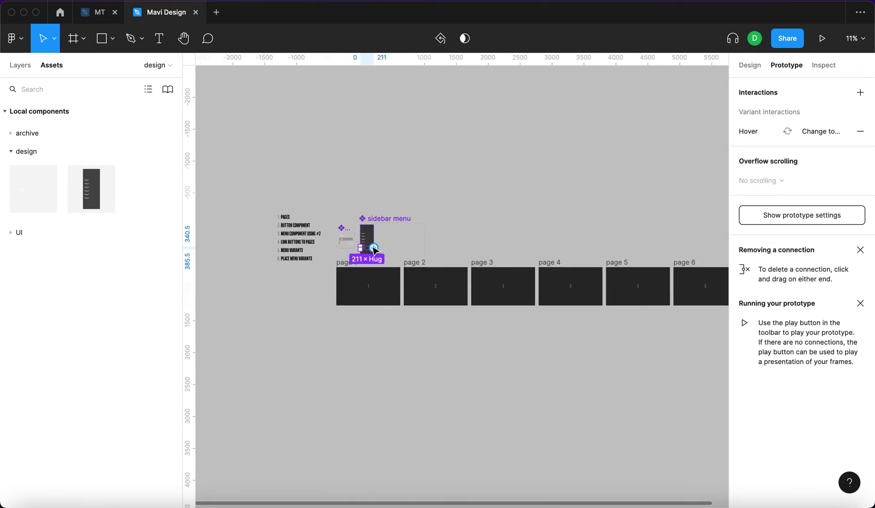
drag(375, 248, 569, 282)
Step: Close the interaction details, select the variant frame, and return to Design properties
scroll(428, 211, left, 4)
scroll(428, 211, down, 1)
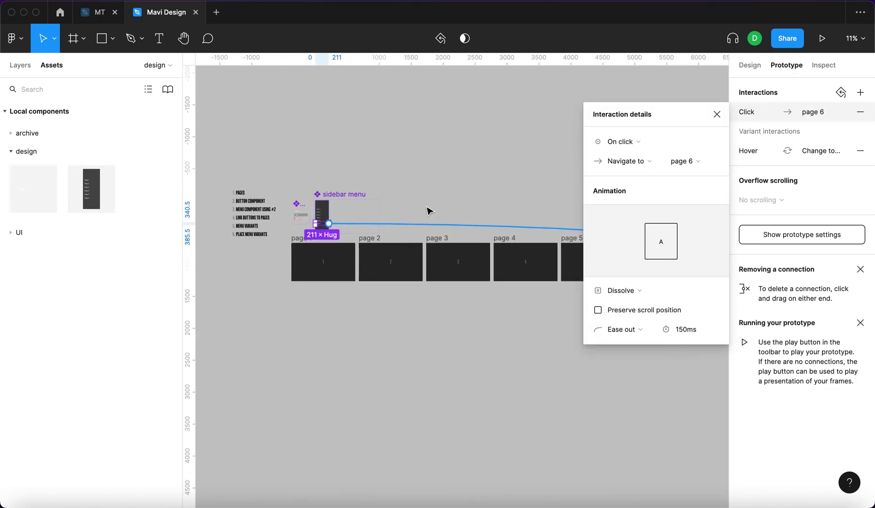
click(716, 115)
click(465, 172)
scroll(309, 210, up, 5)
click(322, 206)
click(749, 65)
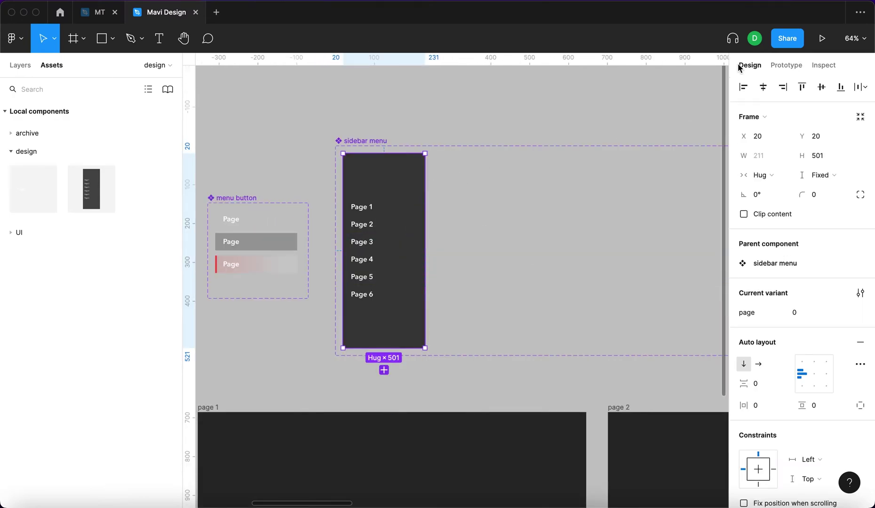
Step: Add a second sidebar menu variant beside the original with page value 1
click(384, 370)
drag(388, 263, 467, 257)
text(page!)
key(Return)
click(805, 316)
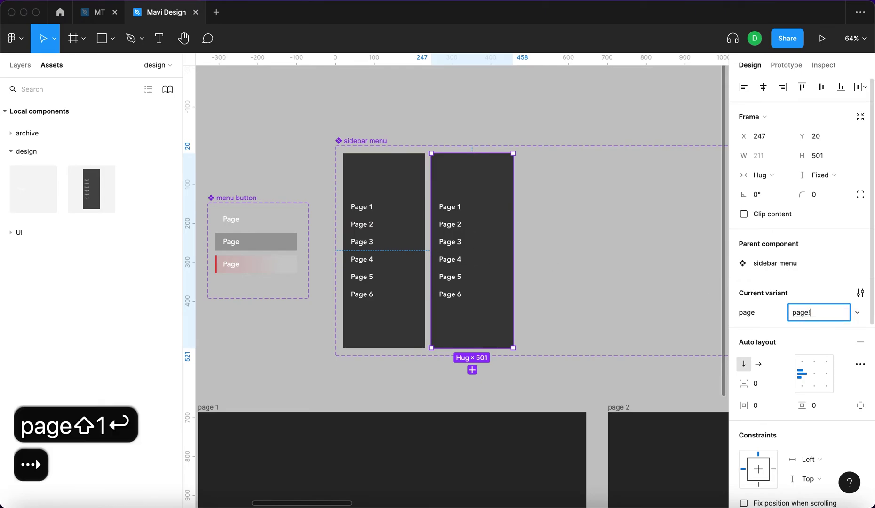
key(super+a)
text(1)
key(Return)
Step: Duplicate the page 1 variant five times, numbering the copies page 2 through 6
click(371, 167)
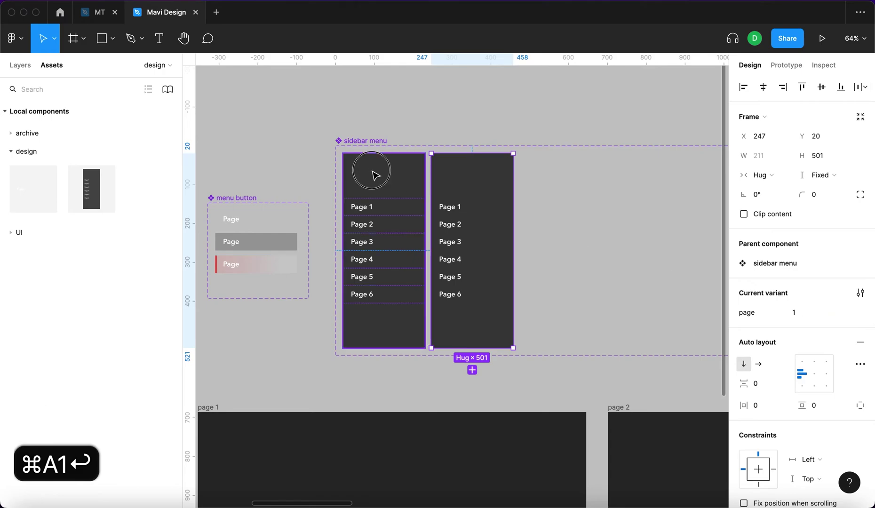
click(502, 250)
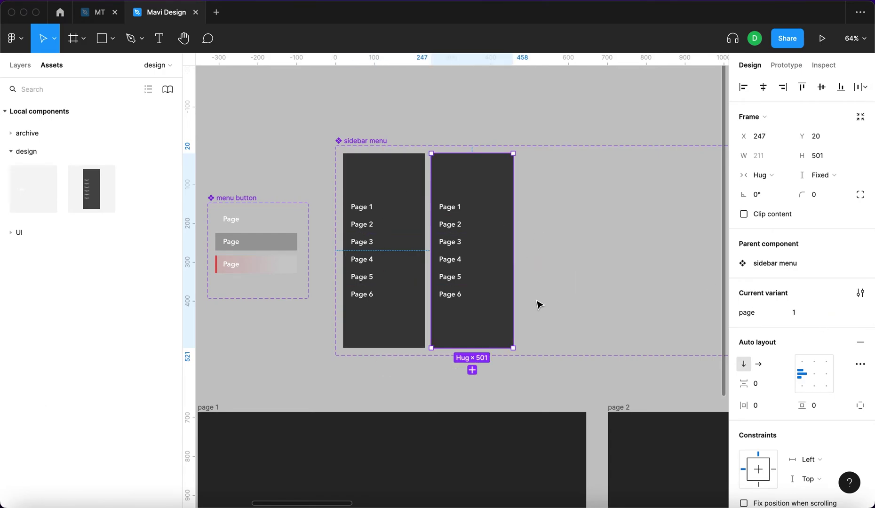
key(super+d)
text(2)
key(Return)
key(super+d)
text(3)
key(Return)
key(super+d)
text(4)
key(Return)
key(super+d)
text(5)
key(Return)
key(super+d)
text(6)
click(560, 124)
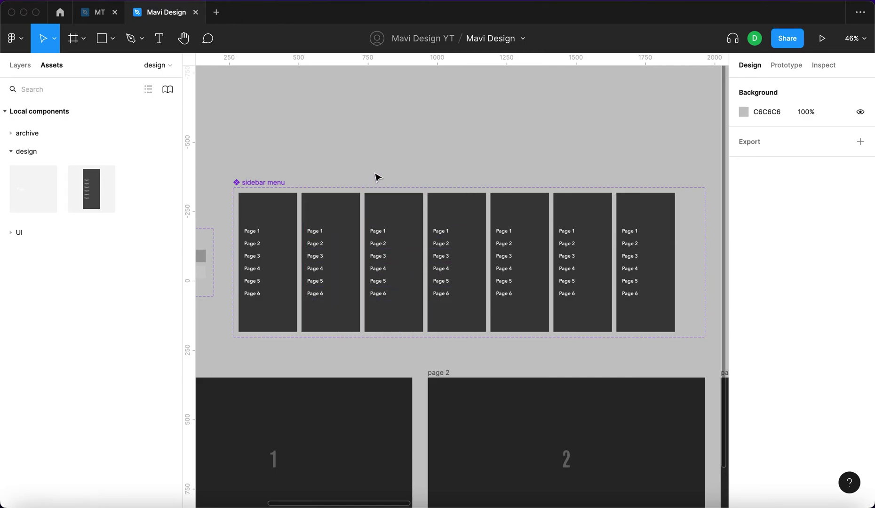
Step: Set the Page 1 button's state to active in the page 1 variant
click(344, 202)
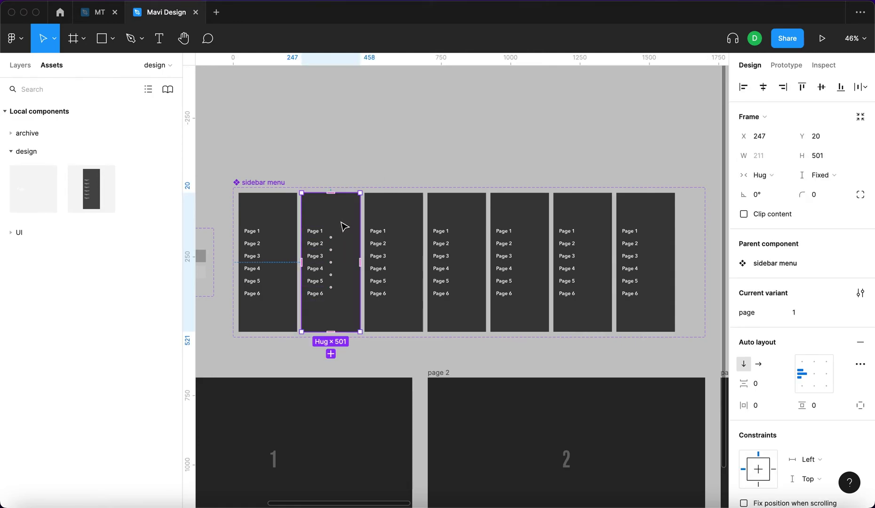
click(344, 233)
scroll(401, 150, down, 2)
scroll(401, 152, up, 3)
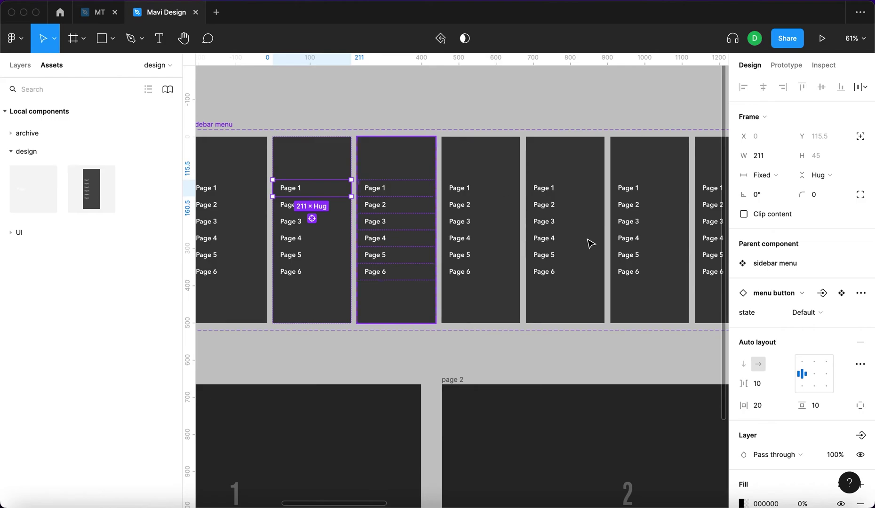
click(833, 314)
click(835, 344)
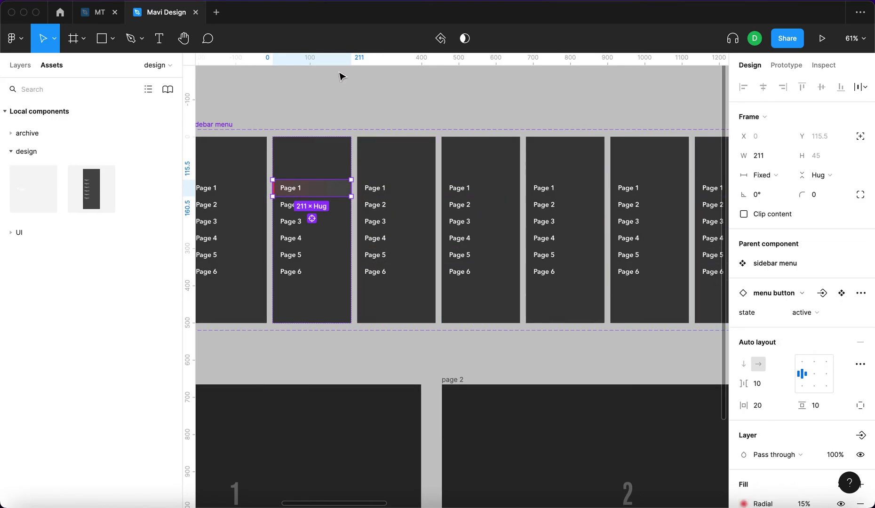
click(362, 134)
click(332, 176)
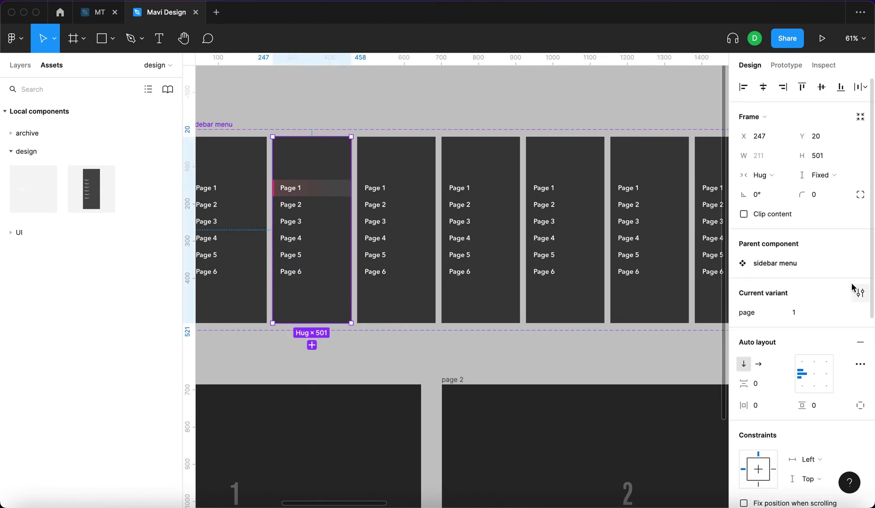
click(433, 123)
scroll(303, 196, up, 10)
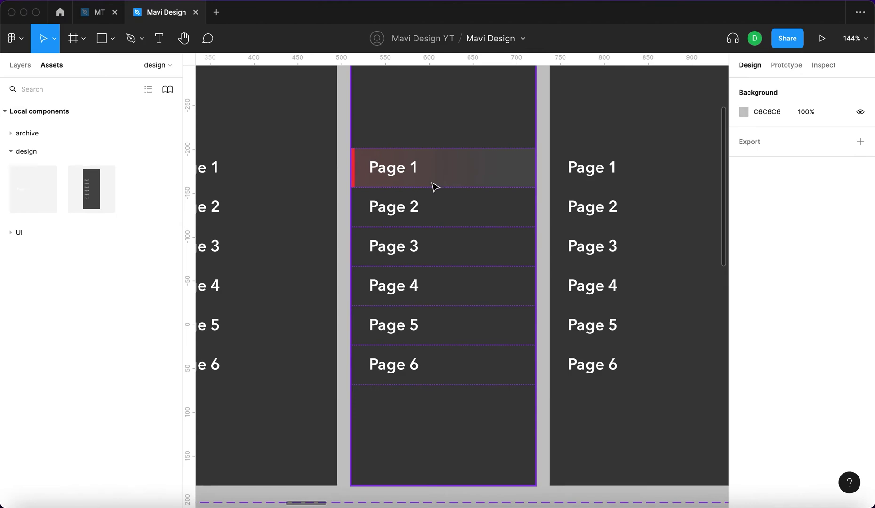
scroll(434, 187, down, 5)
Step: Make the matching Page 2 through Page 6 buttons active in their variants
click(494, 190)
click(800, 313)
click(817, 341)
key(ctrl+z)
click(800, 313)
click(817, 341)
click(598, 211)
click(816, 341)
scroll(556, 230, right, 5)
click(607, 215)
click(800, 312)
click(817, 341)
scroll(631, 264, right, 1)
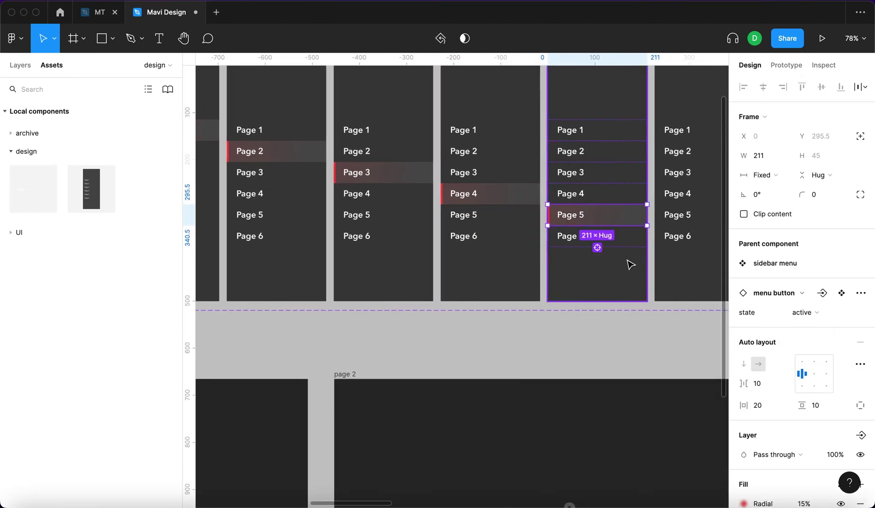
scroll(630, 264, right, 2)
click(630, 233)
click(817, 313)
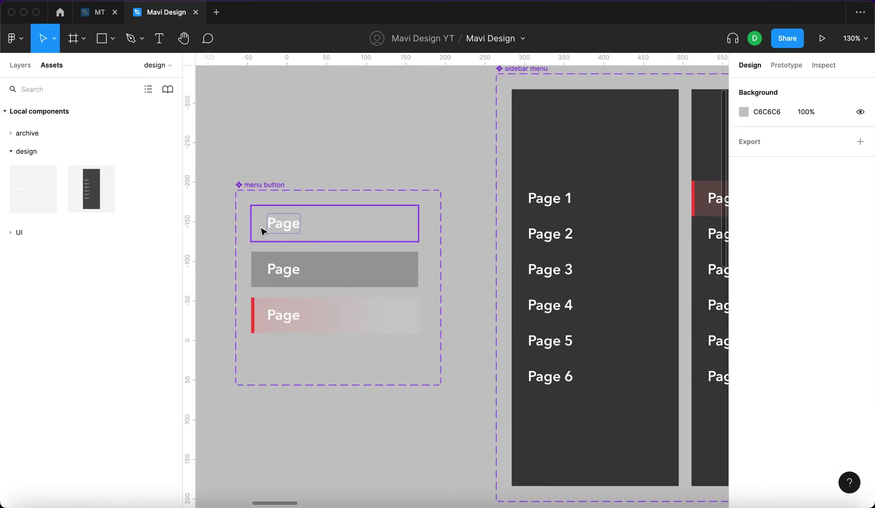
Step: Shrink the top menu button's Page label font size slightly
scroll(277, 228, down, 5)
scroll(478, 240, up, 4)
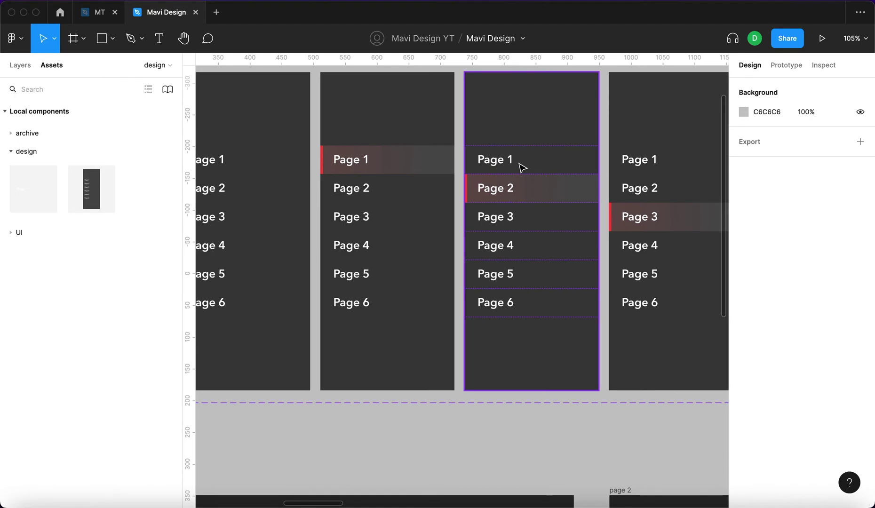
scroll(522, 167, down, 3)
scroll(317, 160, left, 3)
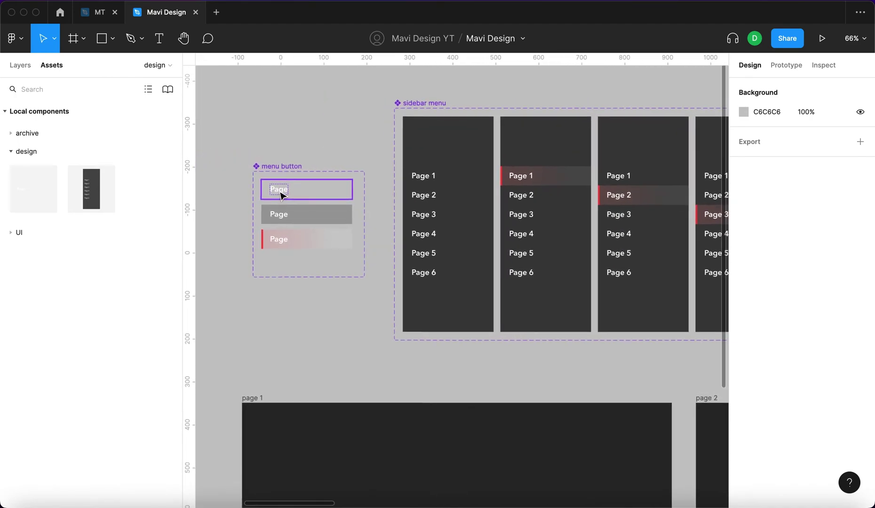
double_click(281, 195)
click(818, 342)
key(Down)
key(Down)
key(Return)
Step: Shrink the middle and bottom buttons' Page labels to the smaller font size too
scroll(274, 249, up, 5)
click(282, 221)
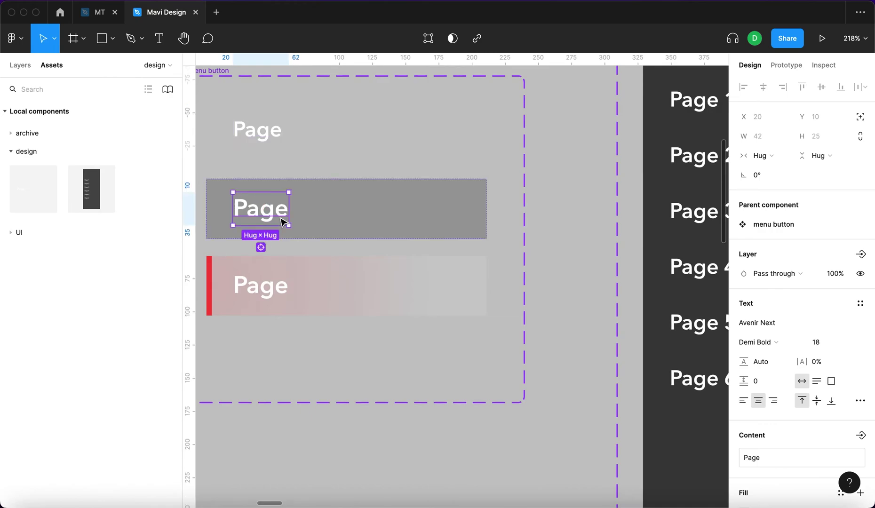
shift+click(283, 288)
click(818, 342)
key(Down)
key(Down)
key(Return)
Step: Fade the default top button's Page label to 40% layer opacity
click(286, 146)
scroll(394, 163, down, 5)
scroll(351, 168, up, 5)
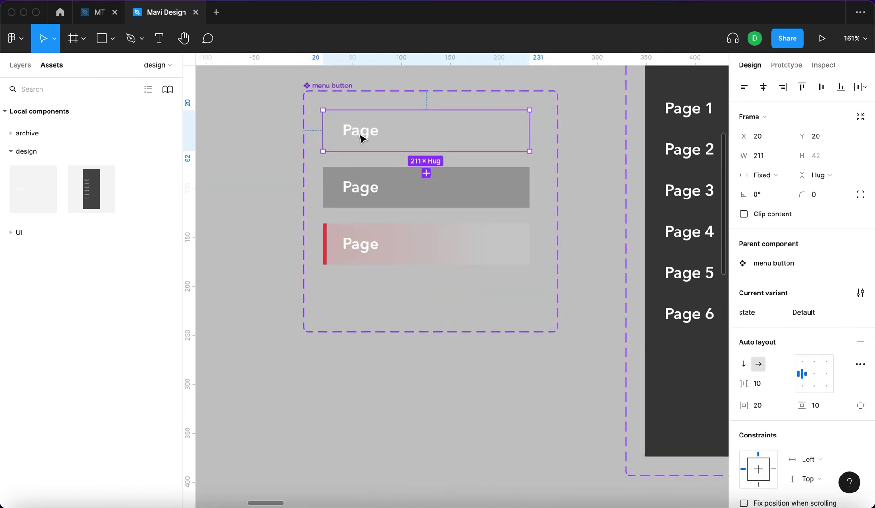
click(357, 132)
scroll(750, 291, down, 5)
key(4)
click(297, 151)
scroll(296, 152, down, 3)
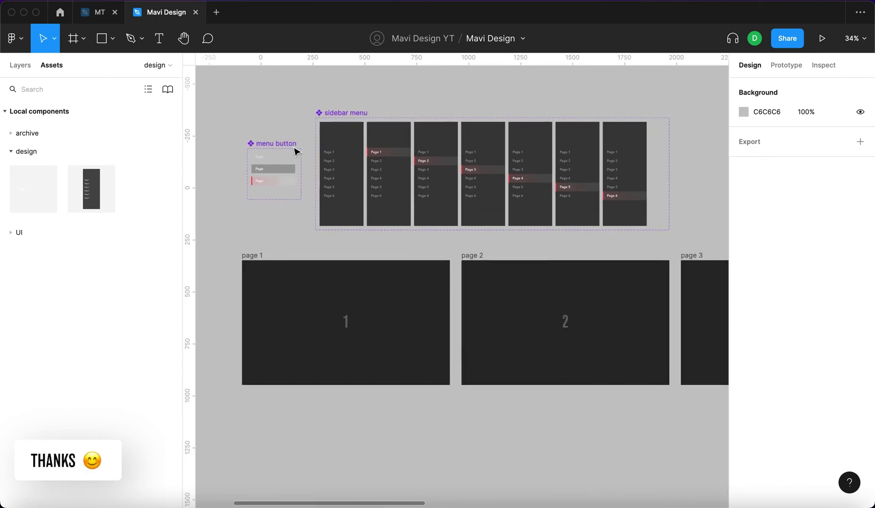
click(651, 160)
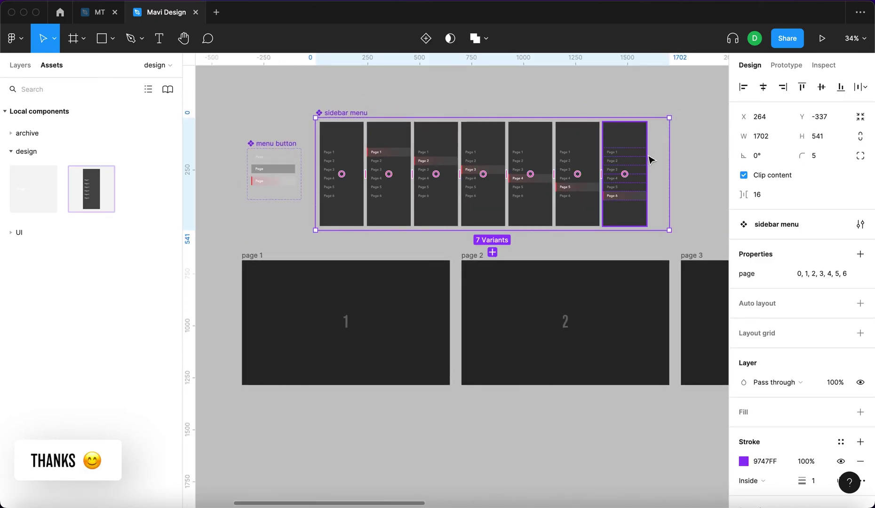
Step: In Prototype view, inspect the links from the page 2 to page 5 sidebar variants
click(439, 139)
click(790, 67)
click(477, 149)
click(538, 137)
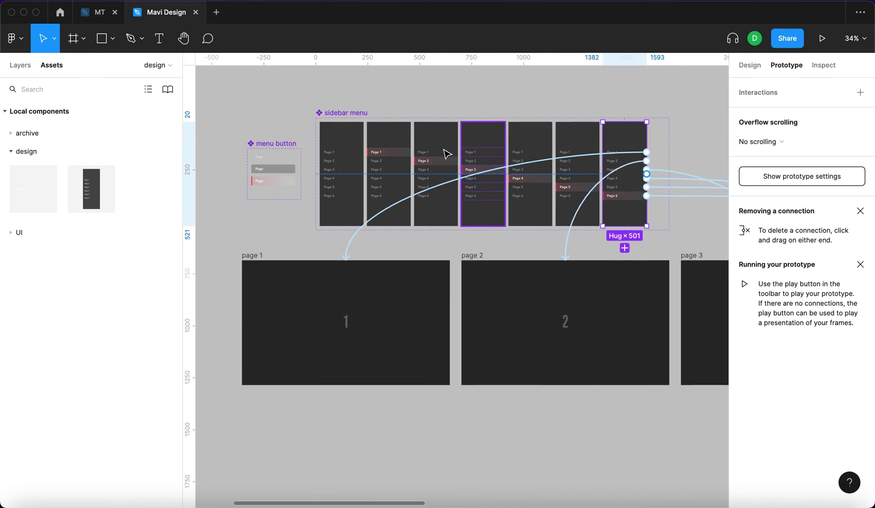
click(591, 139)
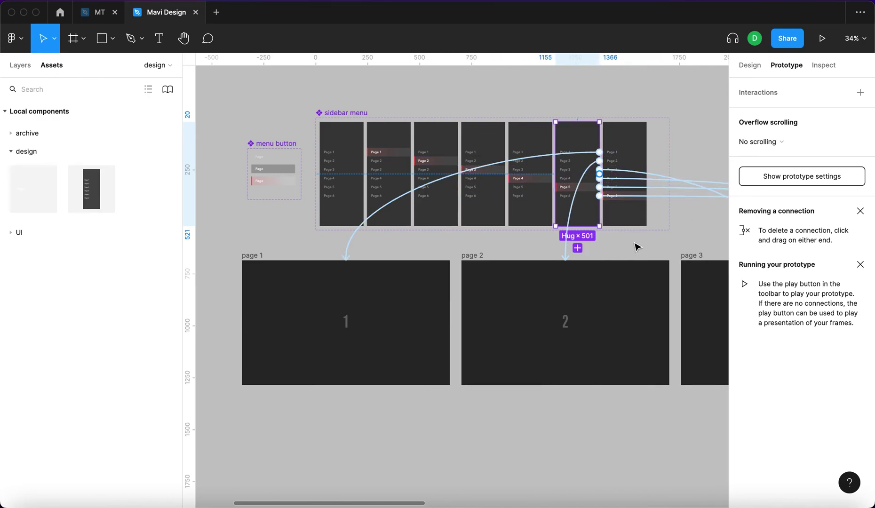
scroll(636, 246, right, 2)
scroll(637, 246, down, 1)
Step: Check the page 3 and page 1 variants, then show every connection across the board
click(455, 136)
click(503, 130)
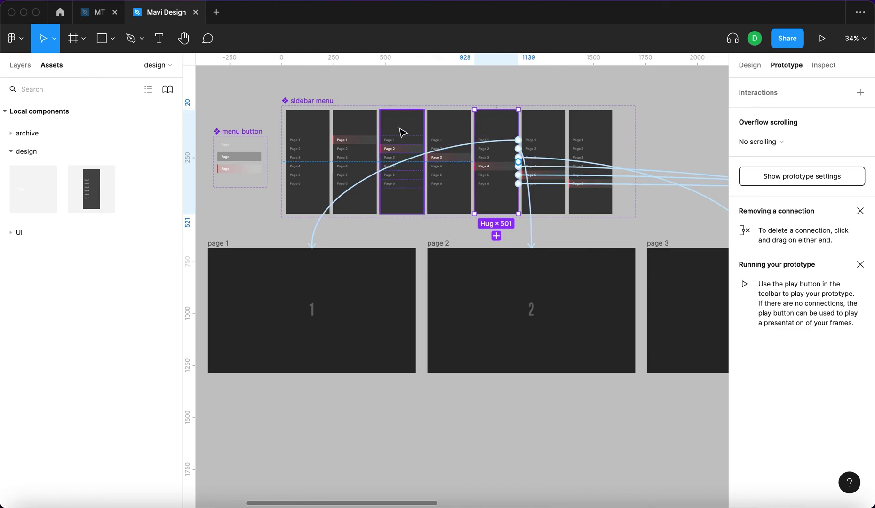
click(402, 133)
click(314, 130)
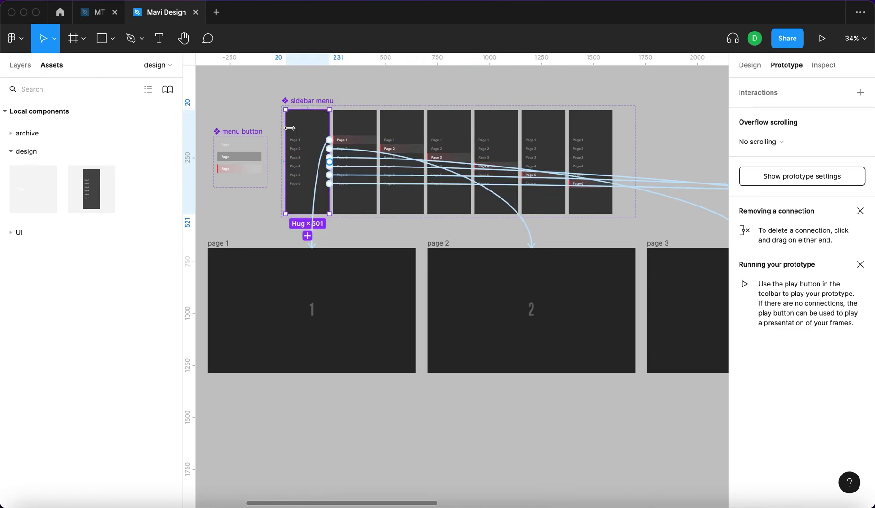
scroll(289, 128, up, 5)
scroll(393, 269, down, 3)
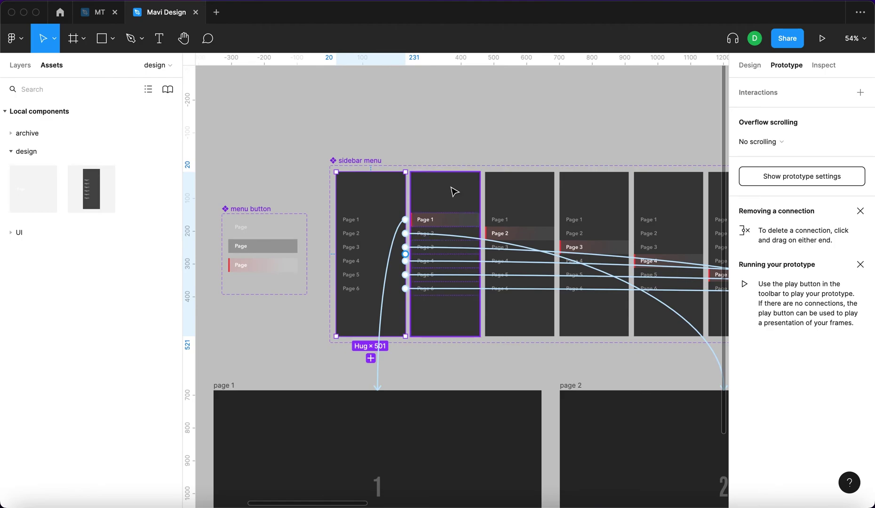
scroll(453, 190, down, 5)
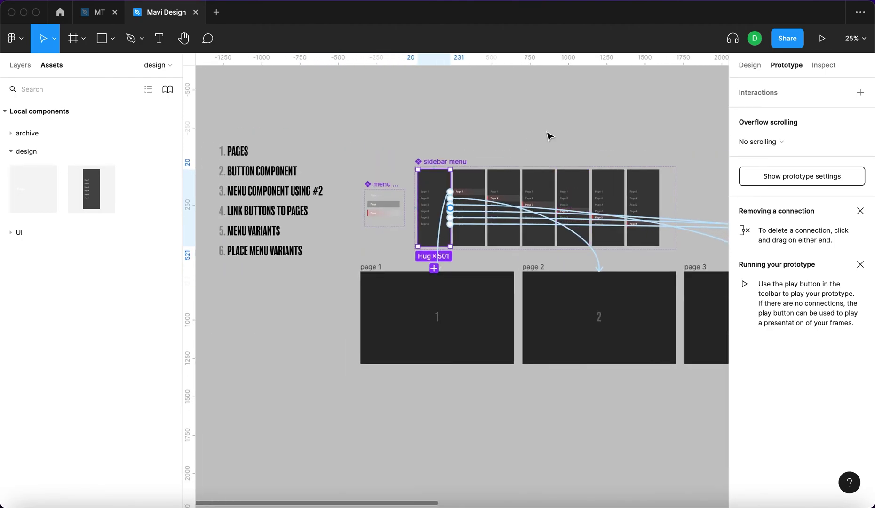
click(550, 137)
scroll(643, 143, right, 3)
scroll(380, 181, down, 2)
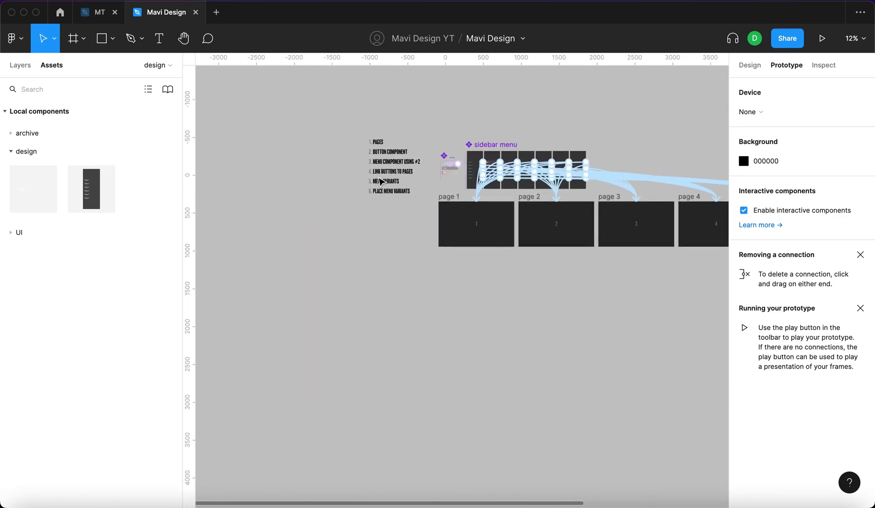
Step: Drag a sidebar menu instance from Assets into page 1, flush at X 0, Y 0
scroll(381, 181, right, 8)
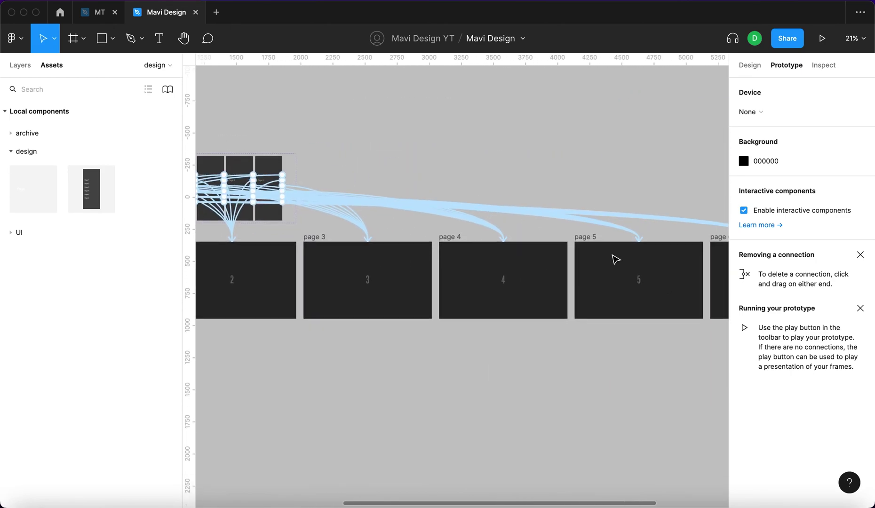
scroll(654, 208, down, 2)
click(749, 66)
scroll(337, 264, up, 5)
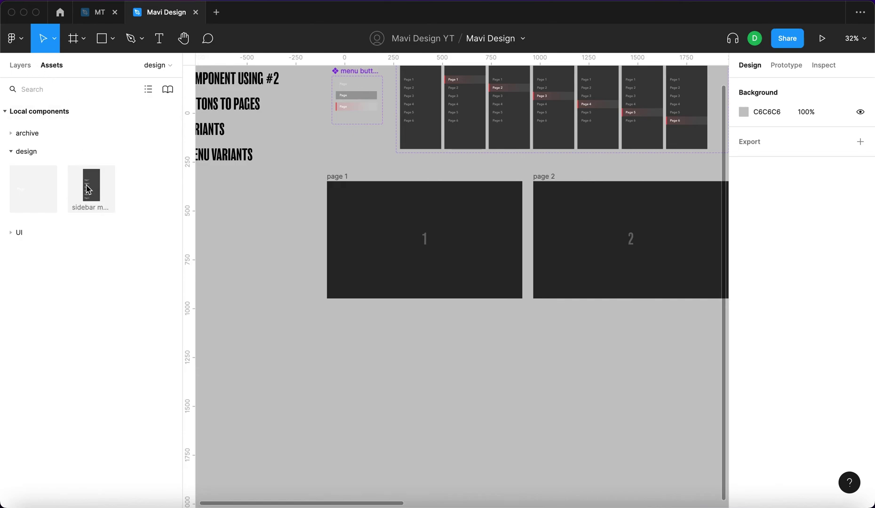
drag(88, 189, 352, 245)
scroll(294, 227, up, 5)
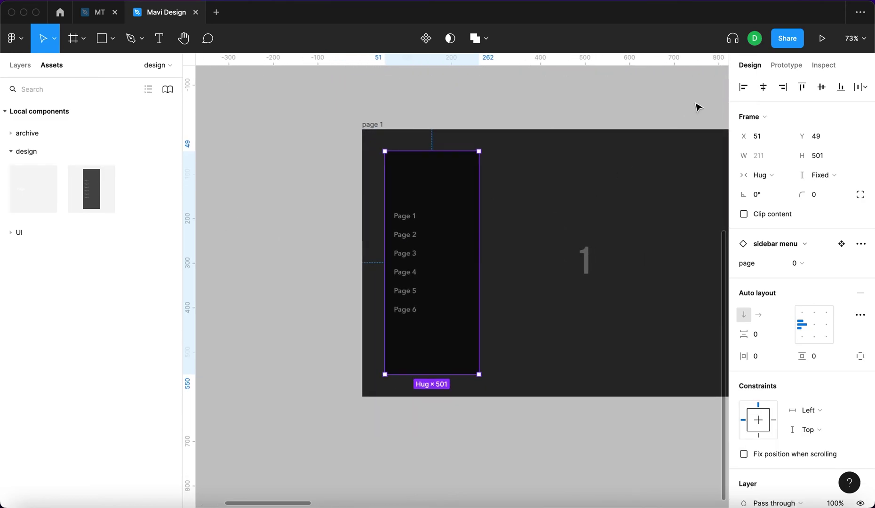
drag(458, 163, 435, 131)
Step: Set page 1's sidebar menu instance to page variant 1
click(290, 194)
scroll(317, 183, down, 5)
scroll(282, 202, up, 2)
click(252, 219)
click(811, 263)
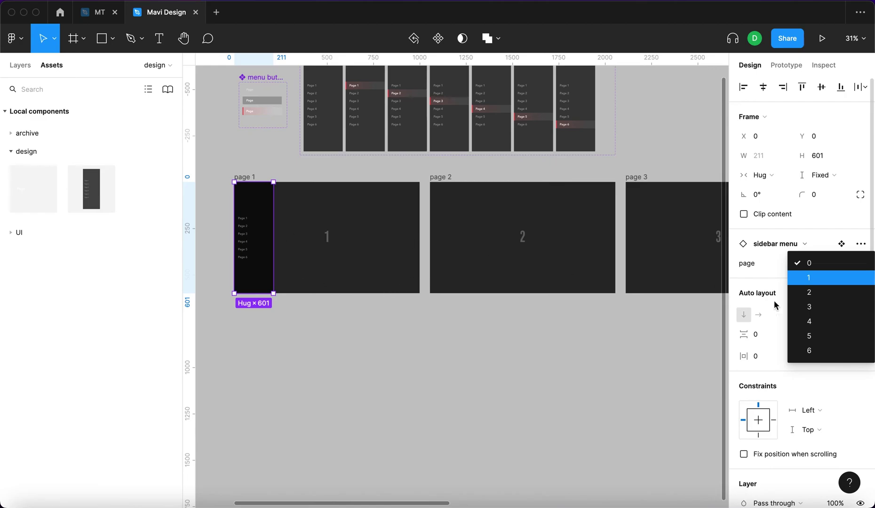
click(810, 277)
key(Escape)
Step: Copy page 1's sidebar menu and paste it into page frames 2 through 6
scroll(264, 198, up, 4)
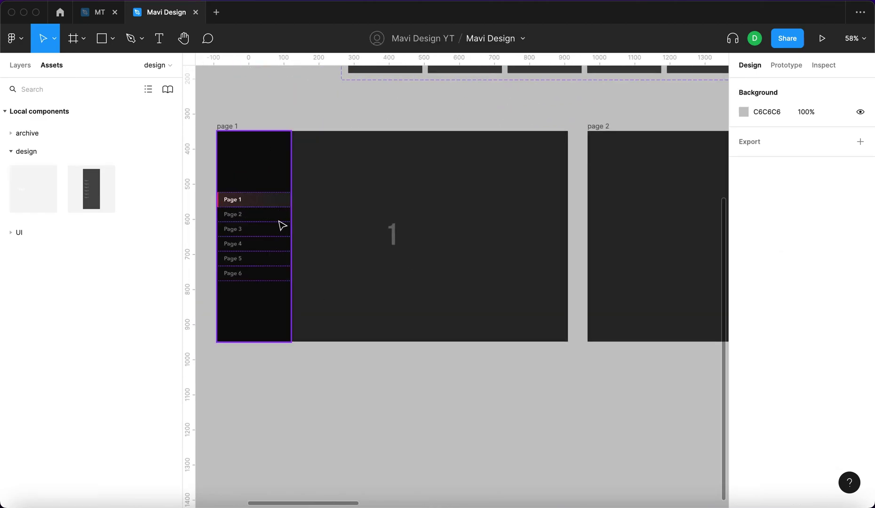
click(249, 221)
scroll(250, 221, down, 5)
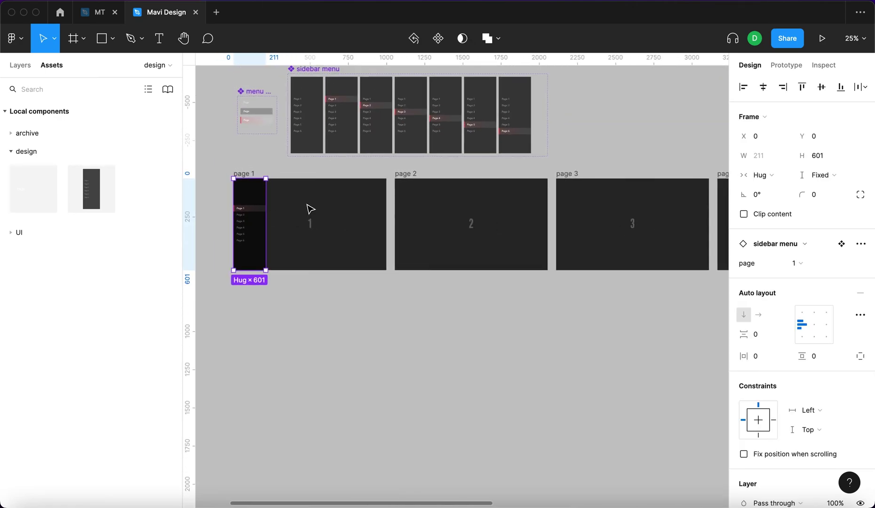
key(super+c)
click(406, 176)
key(super+y)
key(super+z)
shift+click(518, 170)
shift+click(583, 167)
shift+click(645, 165)
scroll(485, 188, up, 3)
scroll(463, 170, down, 1)
key(super+v)
click(645, 135)
Step: Set the sidebar menus in pages 2 and 3 to page variants 2 and 3
scroll(658, 155, right, 2)
scroll(612, 207, right, 1)
scroll(444, 185, up, 5)
scroll(424, 176, down, 5)
scroll(297, 199, left, 2)
click(240, 187)
scroll(438, 200, up, 4)
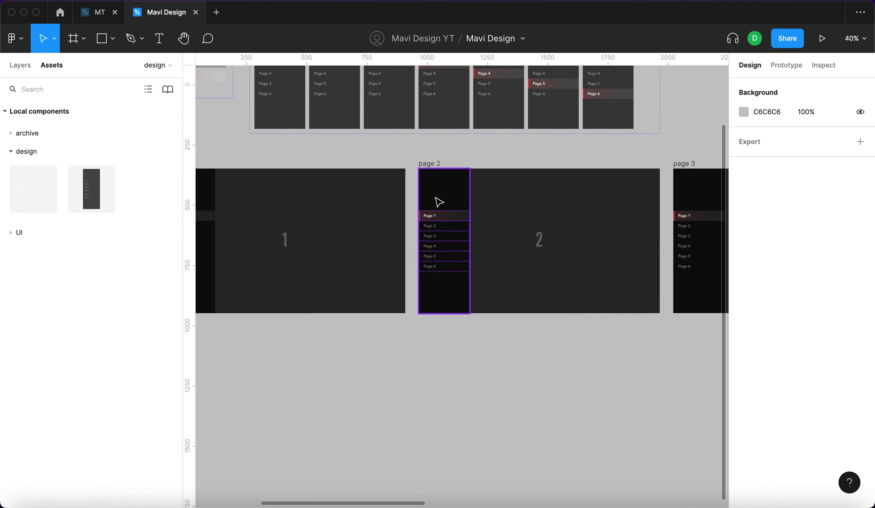
click(797, 263)
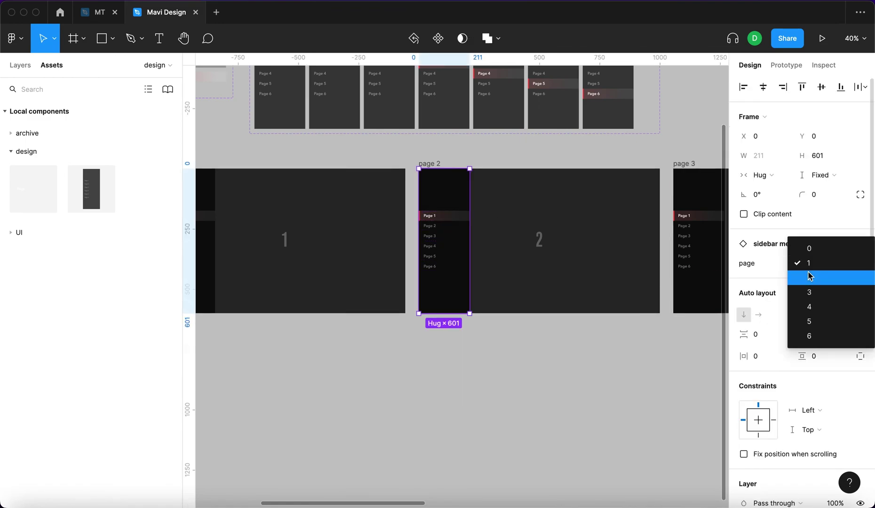
click(809, 275)
scroll(570, 225, right, 3)
click(569, 225)
scroll(570, 225, right, 2)
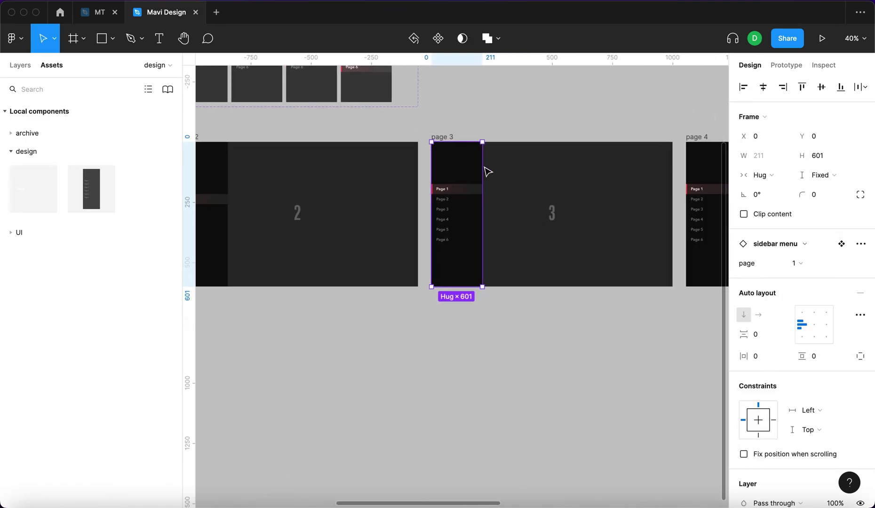
click(798, 263)
click(810, 291)
Step: Set the sidebar menus in pages 4, 5 and 6 to their matching page variants
scroll(510, 237, right, 3)
click(545, 207)
click(798, 263)
click(809, 306)
scroll(617, 328, right, 3)
click(555, 195)
click(799, 263)
click(810, 320)
scroll(596, 270, right, 3)
click(584, 176)
click(819, 261)
click(810, 334)
Step: Select the page 1 frame as the prototype's starting point
click(635, 326)
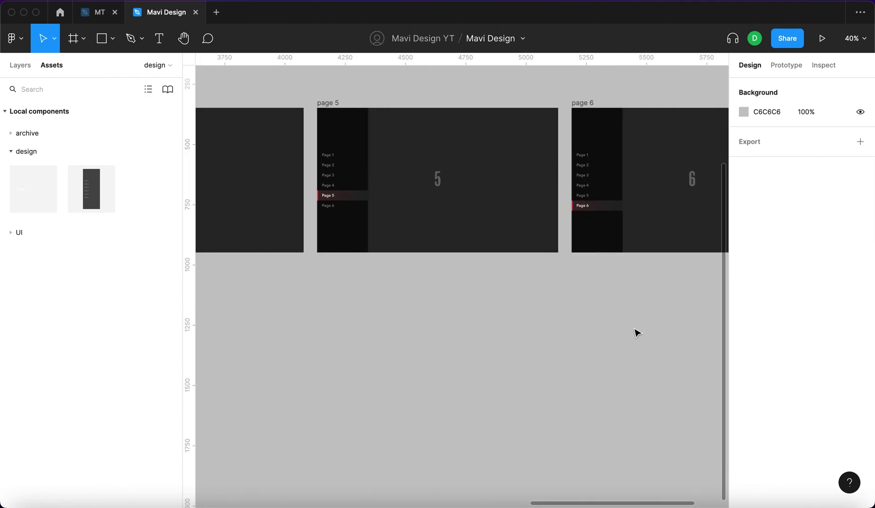
scroll(510, 127, down, 5)
scroll(324, 194, left, 5)
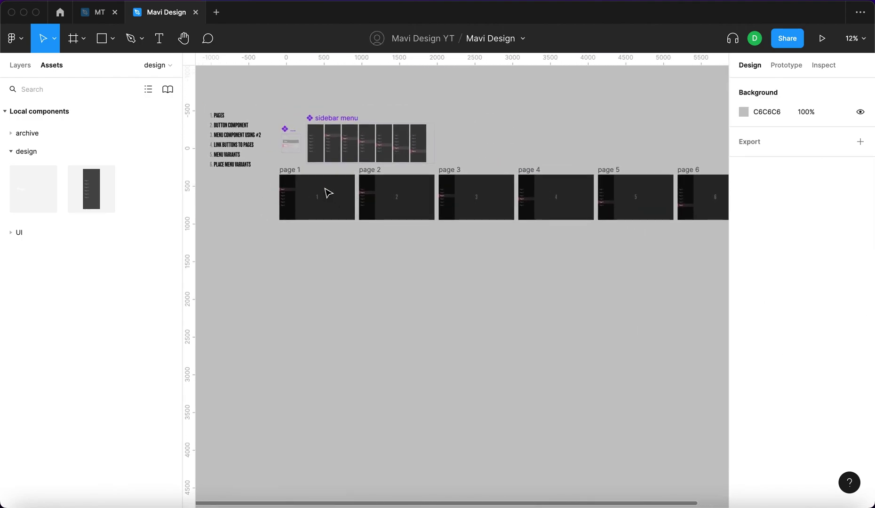
scroll(242, 177, up, 3)
scroll(242, 177, up, 2)
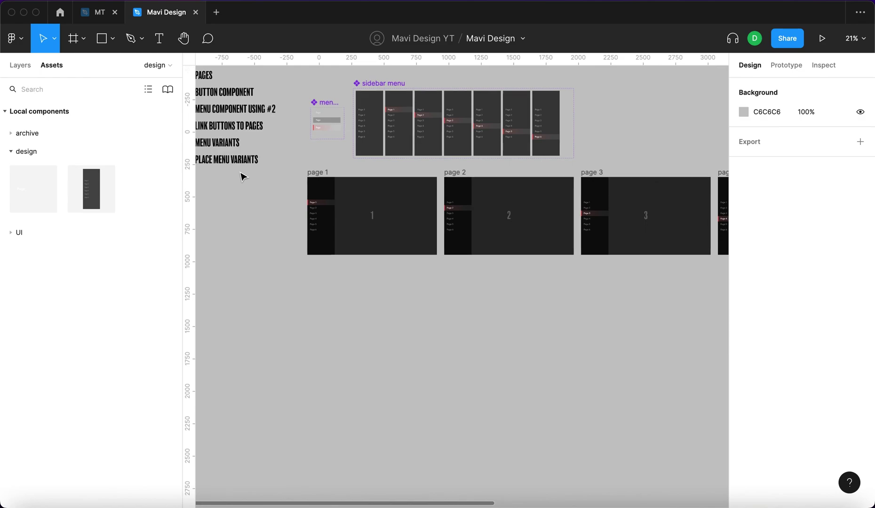
click(314, 169)
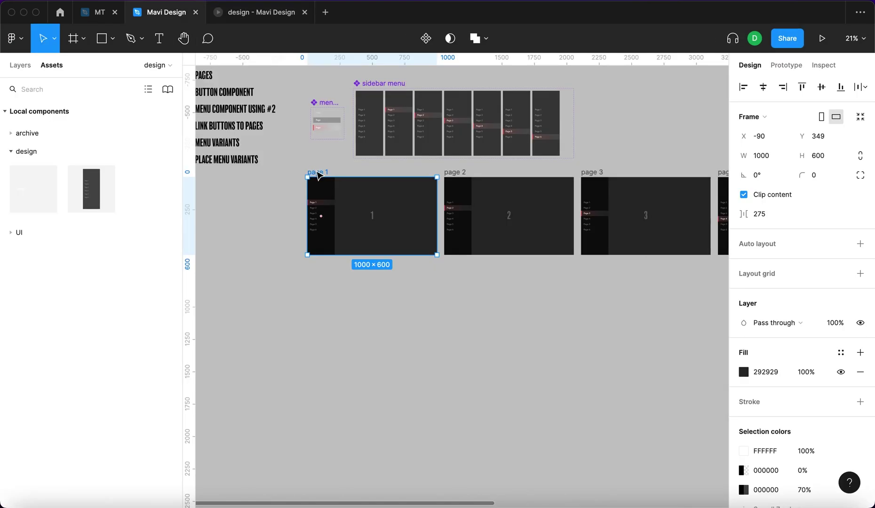
Step: Scroll the Mavi Design canvas back into view after the prototype preview
scroll(328, 121, up, 5)
Step: Darken the menu button's hover variant fill and preview it in the prototype tab
scroll(328, 136, down, 3)
click(359, 165)
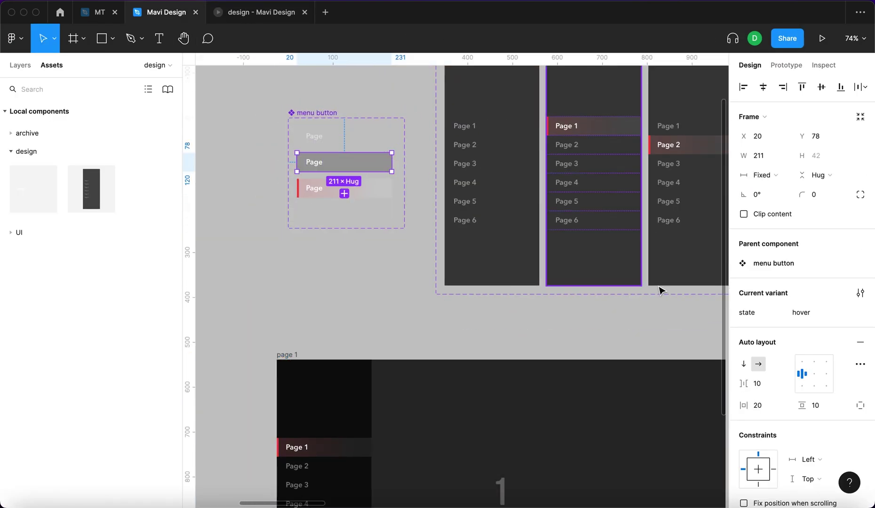
scroll(791, 324, down, 5)
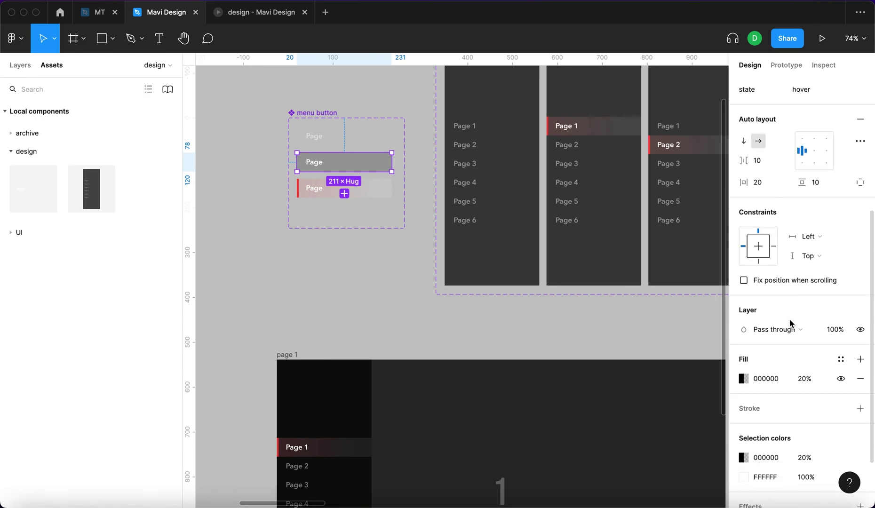
key(shift+Up)
key(shift+Up)
key(shift+Up)
key(Return)
click(573, 332)
click(260, 19)
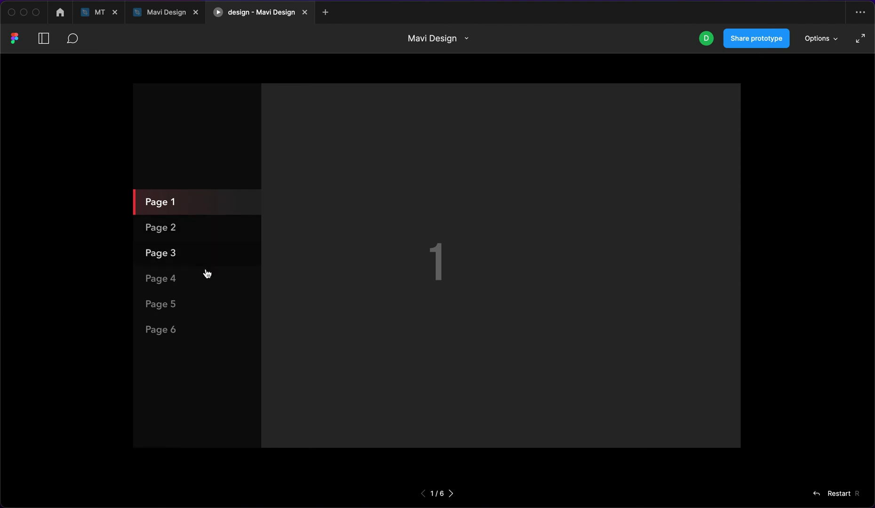
click(166, 12)
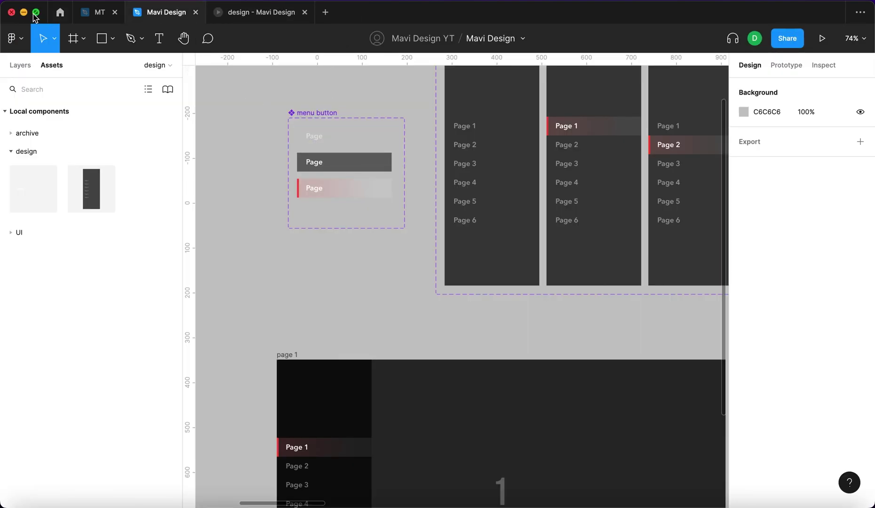
Step: Raise the hover variant's 000000 fill to 100% opacity and recheck the prototype
click(362, 166)
scroll(761, 363, down, 5)
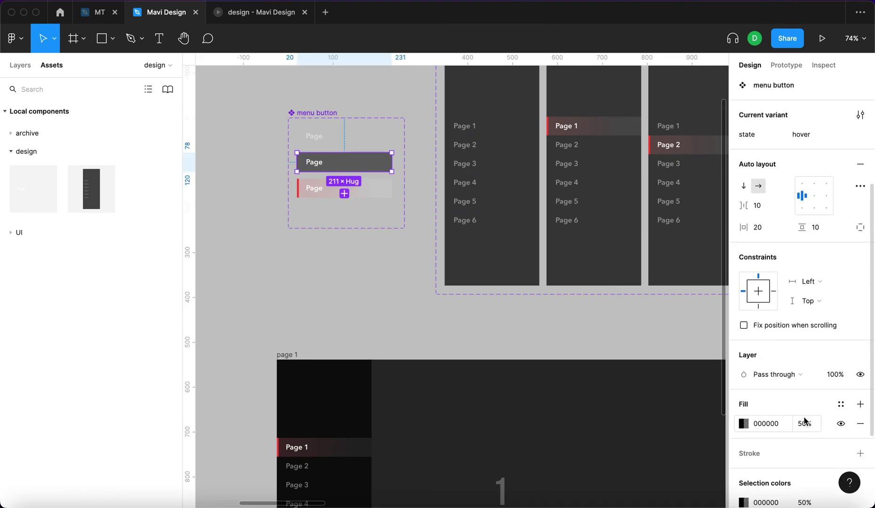
key(ctrl+Tab)
click(155, 11)
scroll(810, 423, down, 6)
click(805, 305)
key(shift+Up)
key(shift+Up)
key(Return)
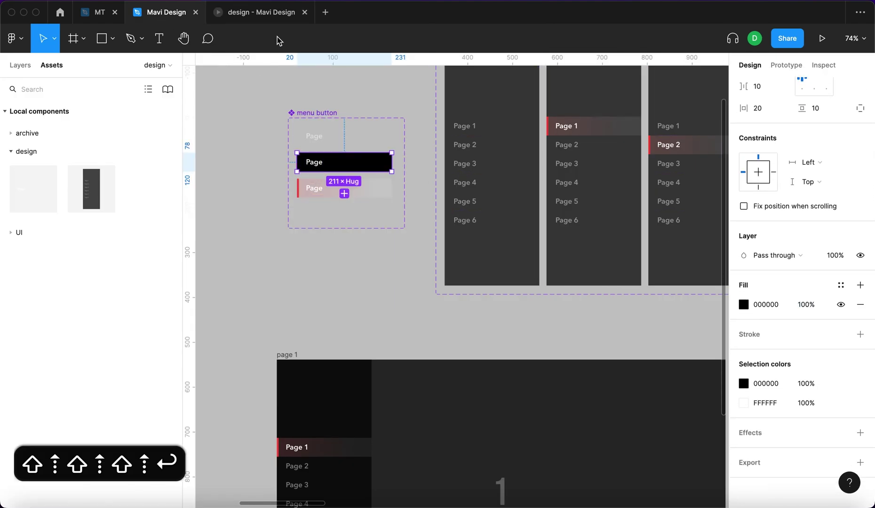
click(248, 14)
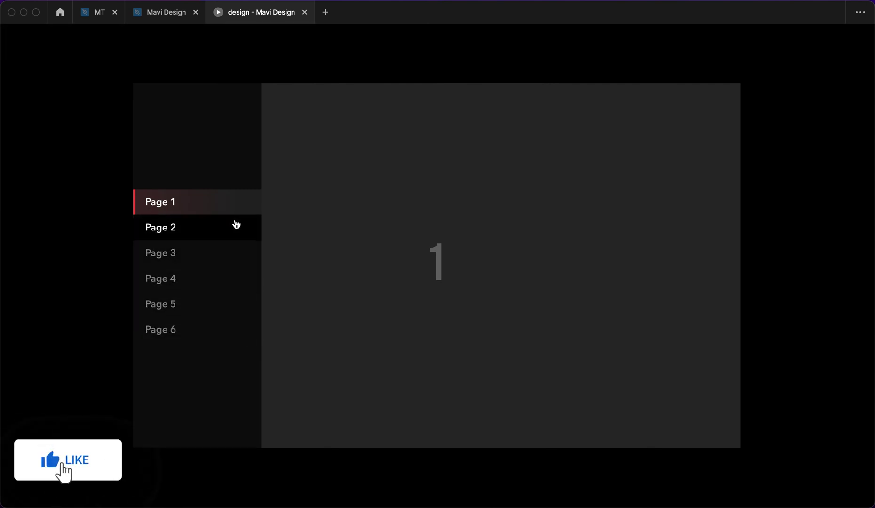
Step: Test sidebar navigation between pages in the prototype, then return to the Mavi Design editor
click(233, 230)
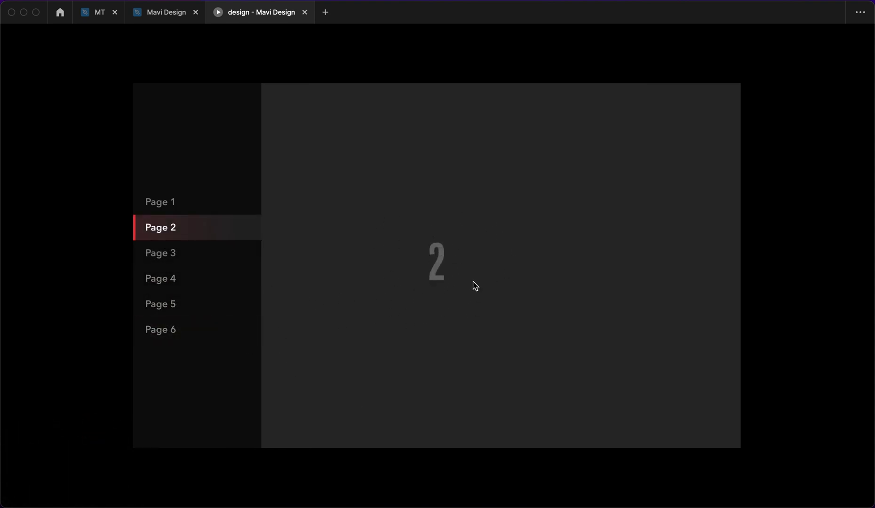
click(236, 278)
click(226, 253)
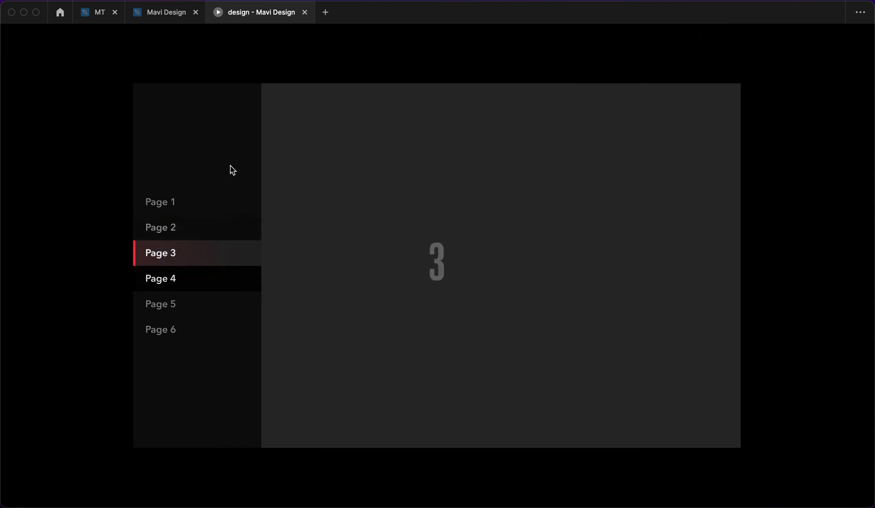
click(160, 16)
click(402, 244)
ctrl+scroll(517, 201, down, 6)
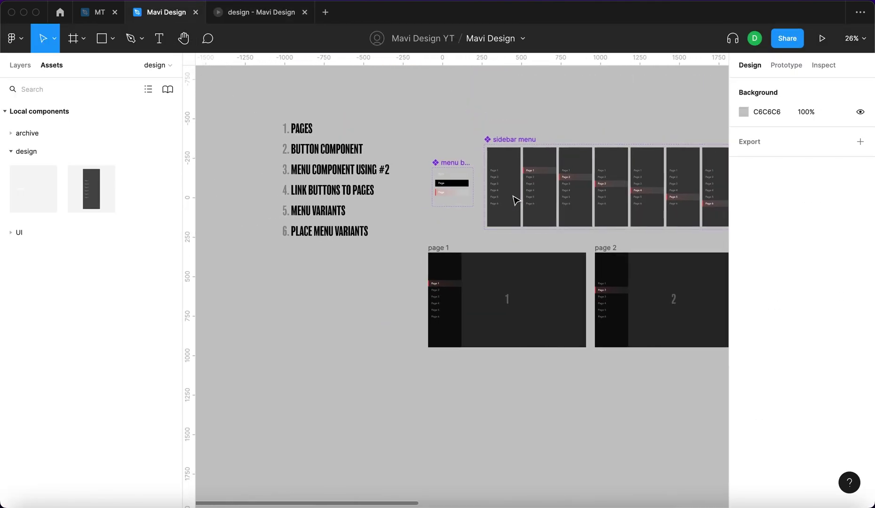
scroll(516, 201, right, 3)
Step: Move the menu button component set up level with the sidebar menu set's top
drag(378, 175, 382, 152)
click(457, 123)
scroll(461, 129, right, 2)
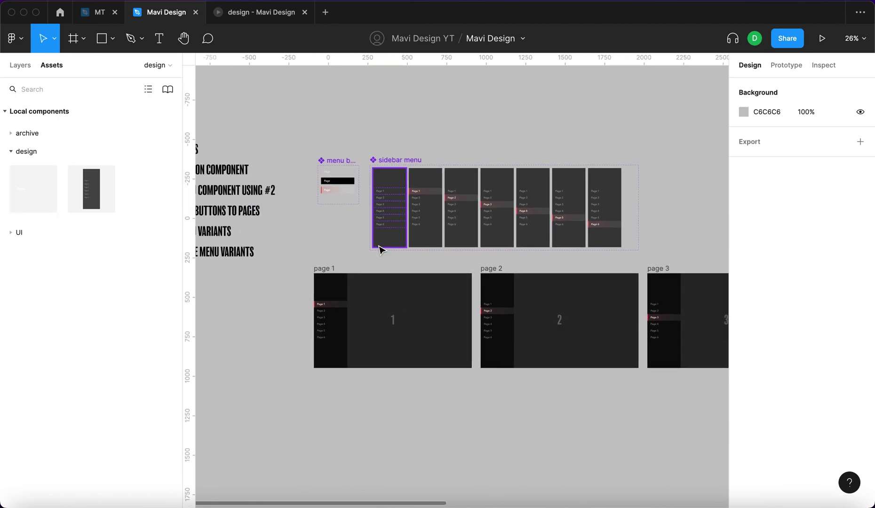
scroll(380, 250, down, 5)
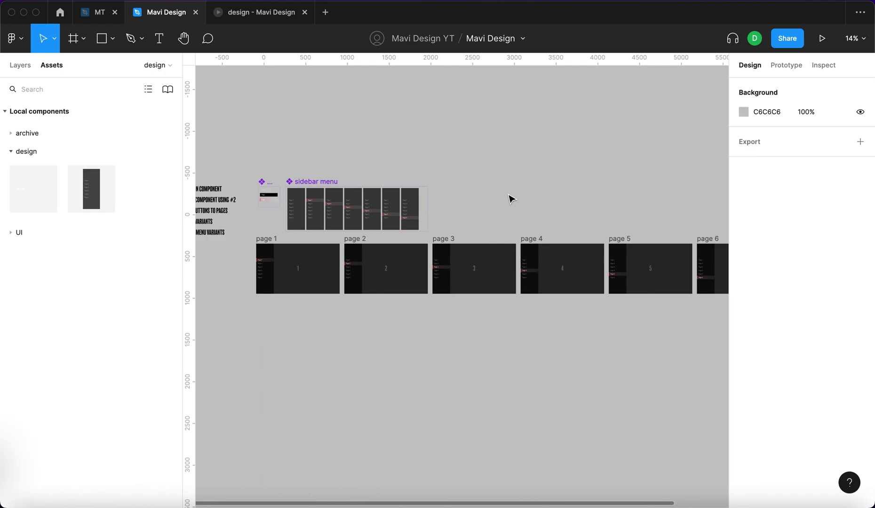
scroll(512, 198, down, 2)
scroll(280, 174, up, 5)
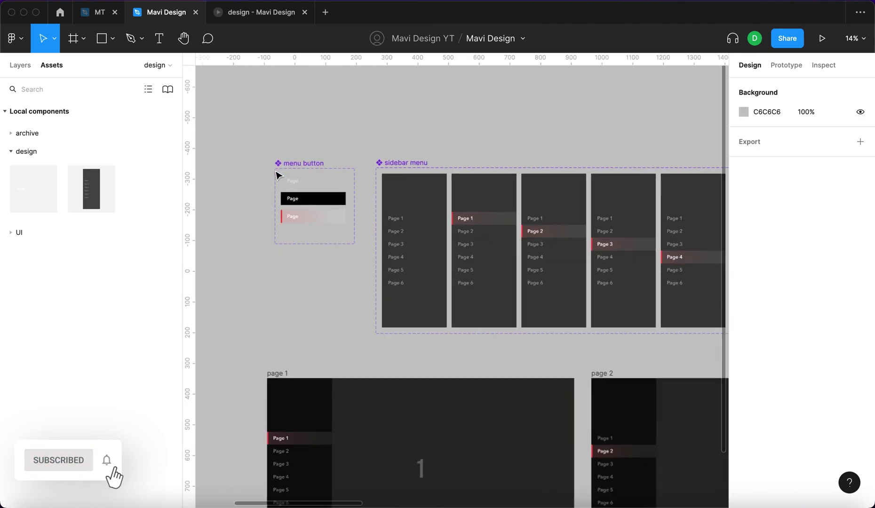